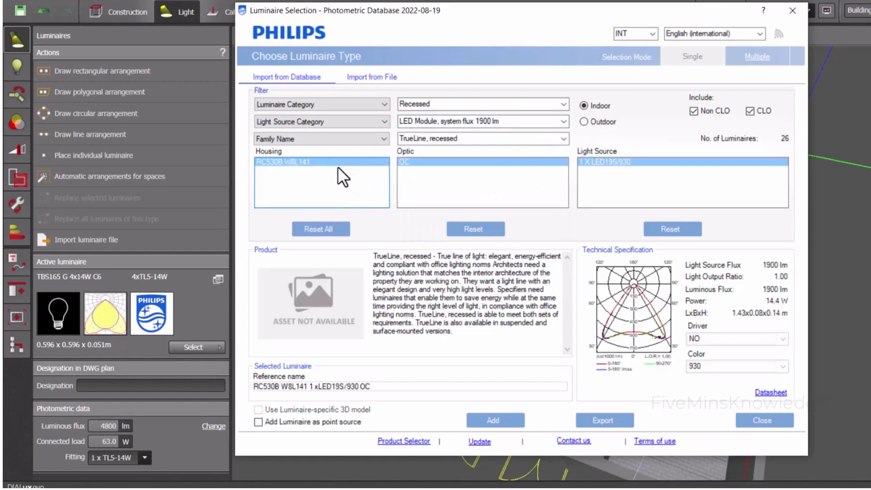
# Preview variants of the 1900 lm recessed luminaires: the OC optic, the RC533B PSD W8L141 housing and the LED19S/930 light source, resetting between them
pyautogui.click(331, 228)
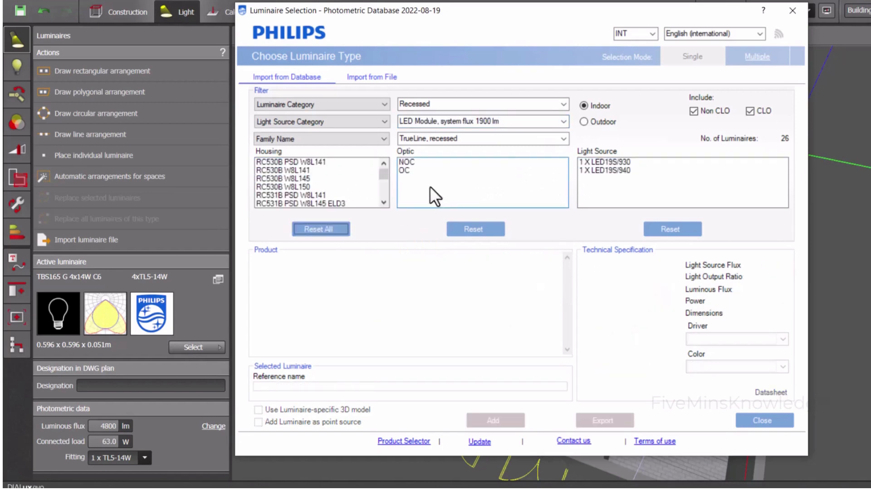
pyautogui.click(408, 171)
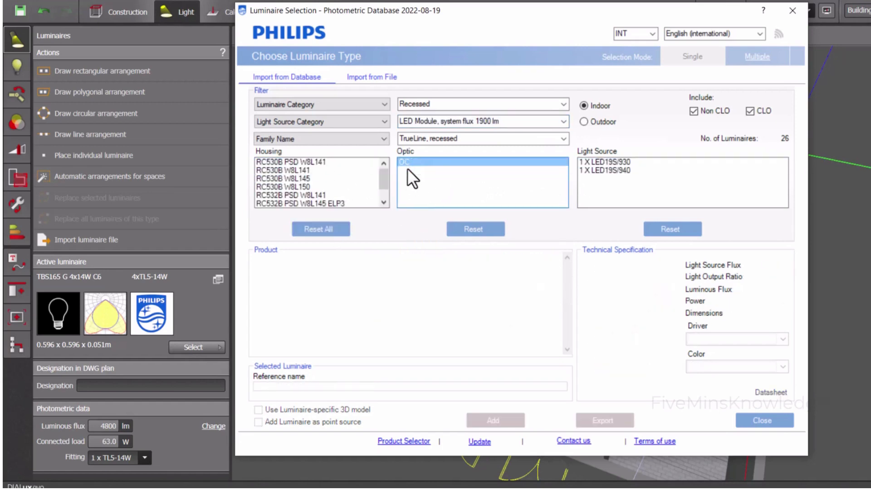
pyautogui.click(329, 231)
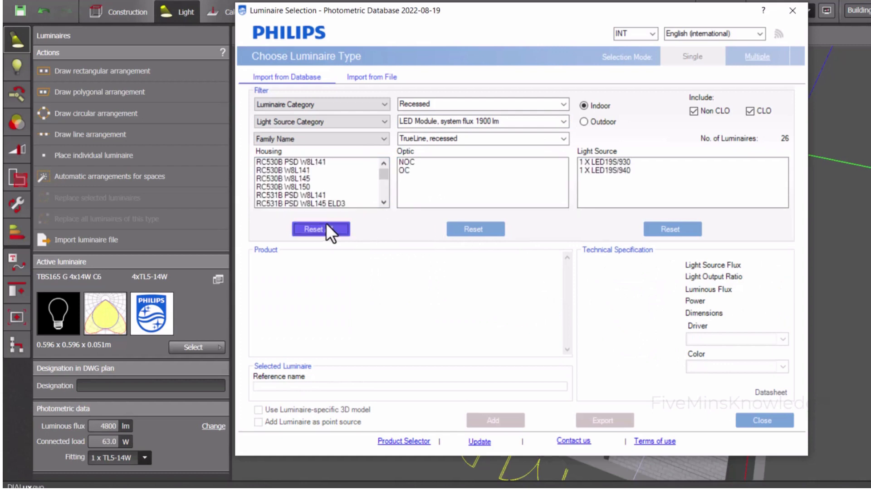
pyautogui.scroll(-3, 315, 187)
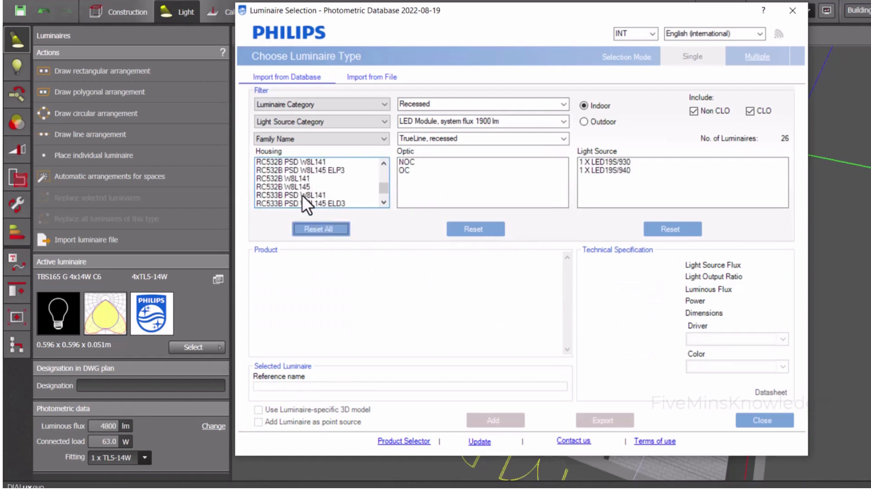
pyautogui.click(302, 195)
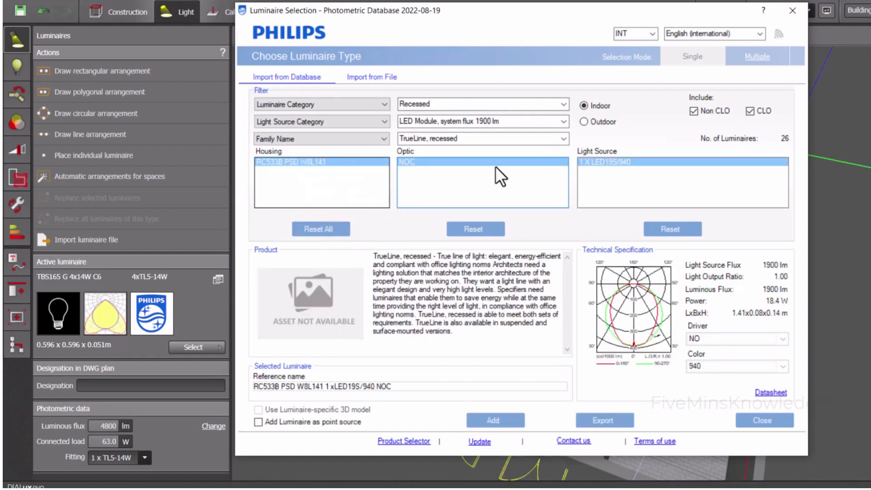
pyautogui.click(304, 227)
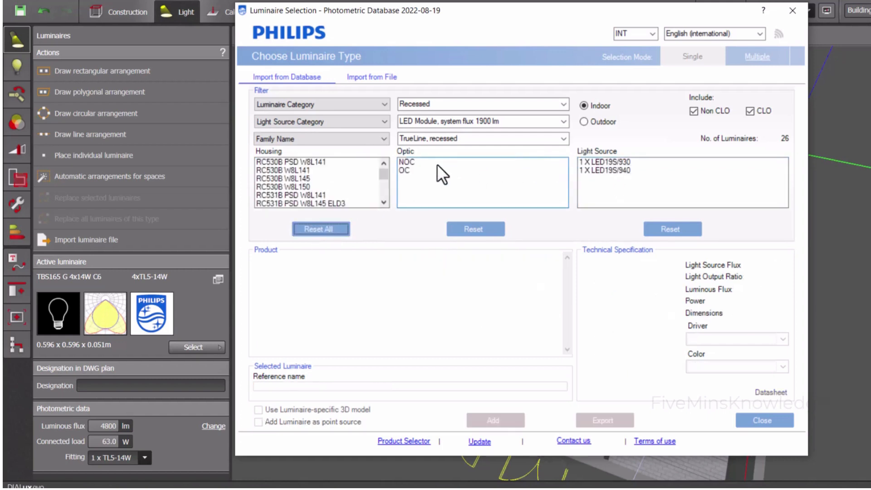
pyautogui.click(563, 121)
pyautogui.click(559, 159)
pyautogui.click(621, 164)
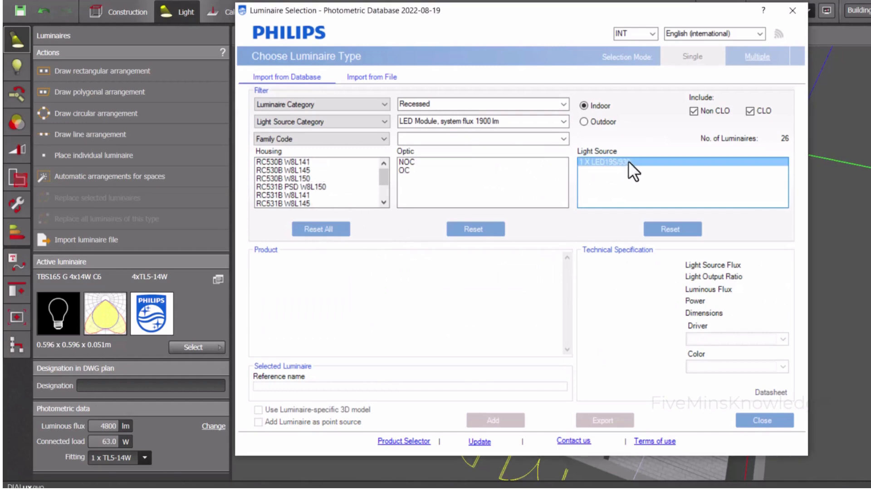
# Filter to 3400 lm LED modules, add the RC132V G4 W30L120 PSD luminaire with LED34S/830 and OC optic, and close the catalogue
pyautogui.click(564, 121)
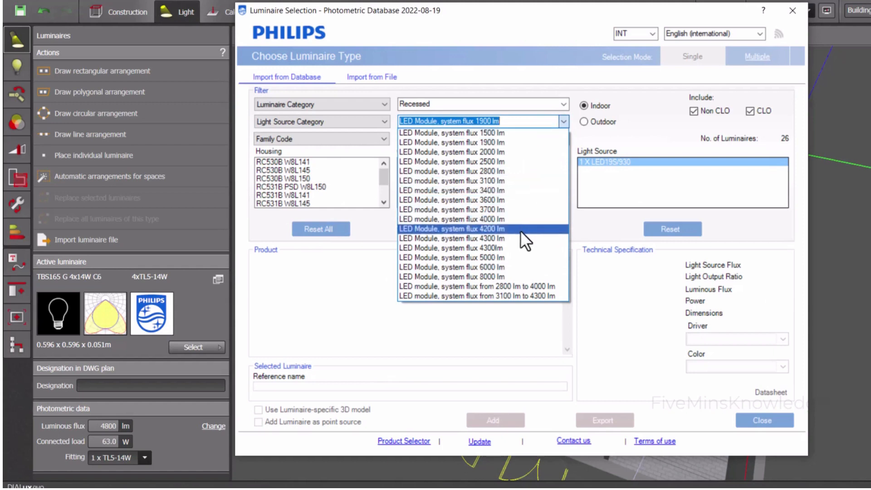
pyautogui.click(504, 190)
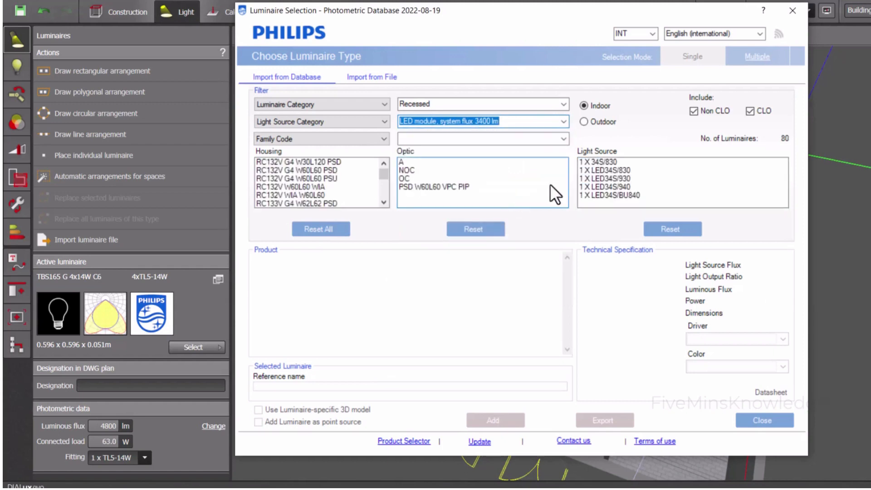
pyautogui.click(624, 170)
pyautogui.click(308, 165)
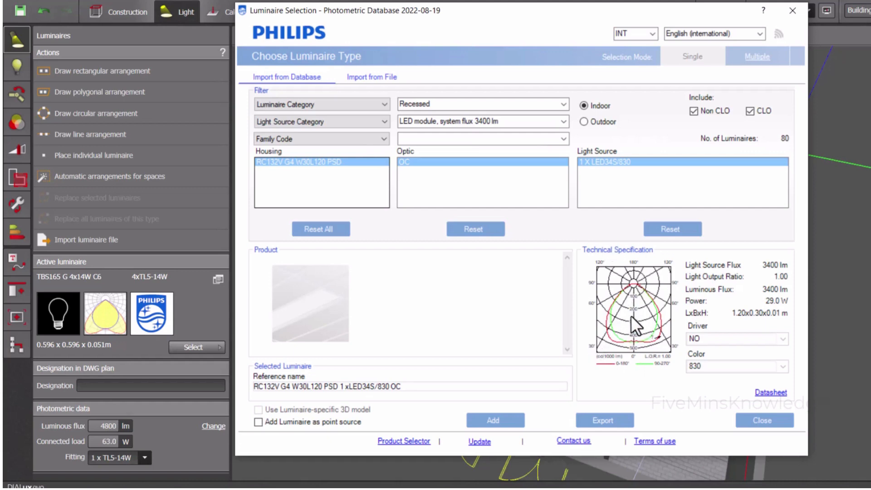
pyautogui.click(660, 164)
pyautogui.click(483, 419)
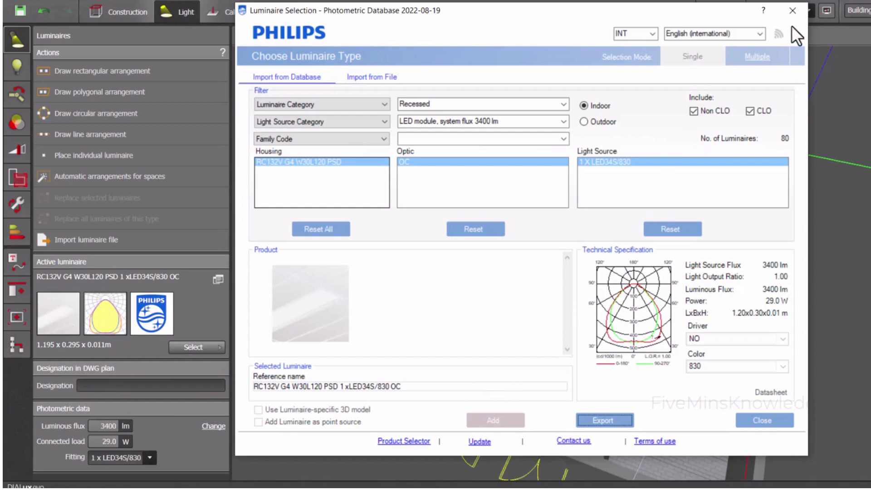
pyautogui.click(792, 10)
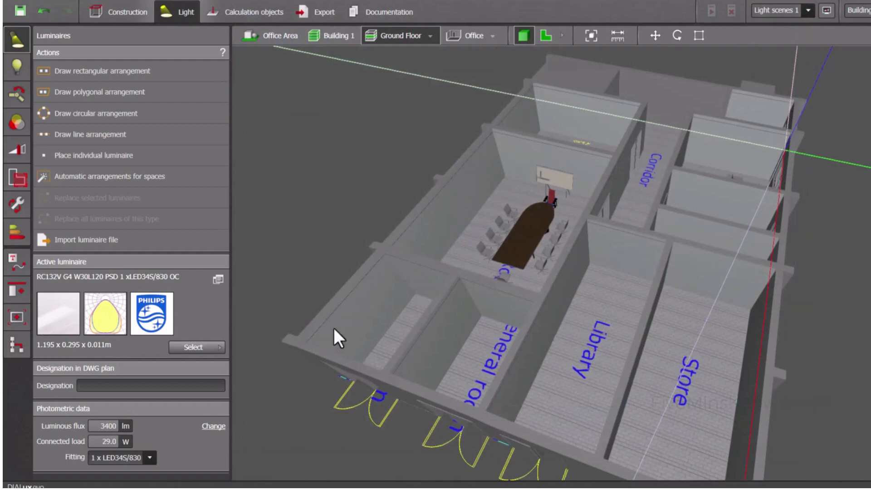
# Switch the ground floor to the 2D plan view
pyautogui.click(547, 37)
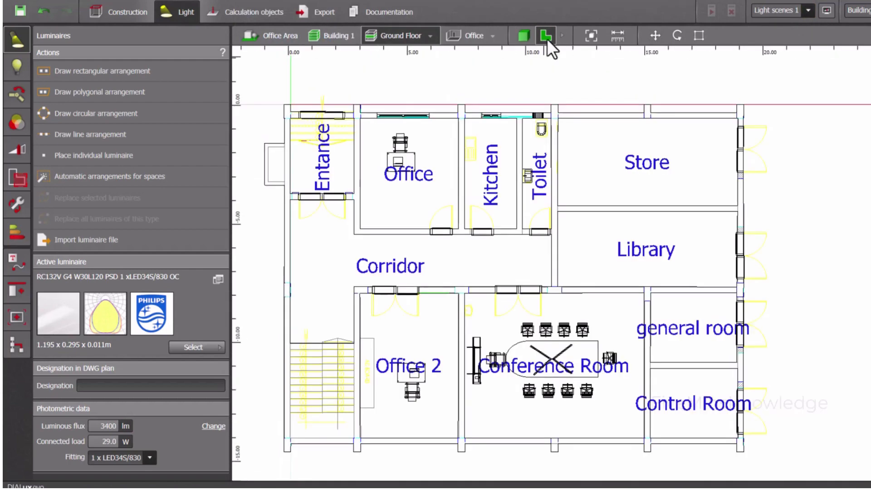
pyautogui.scroll(3, 366, 129)
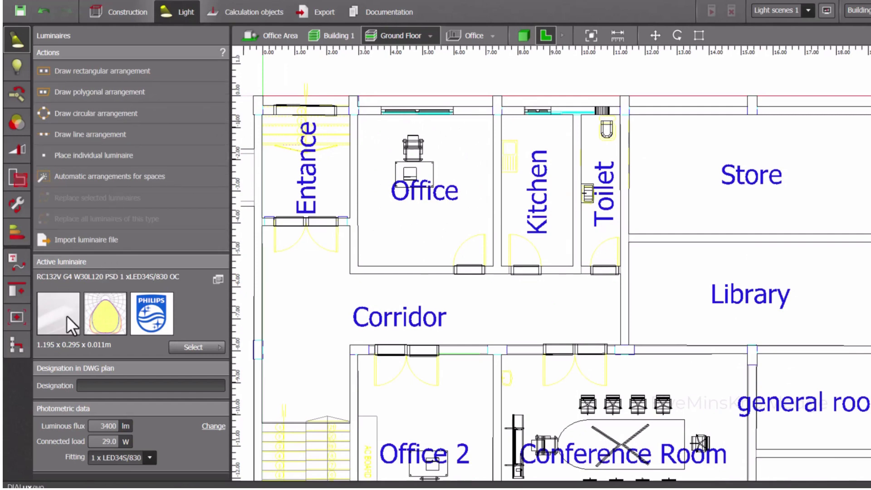
# Try to place individual copies of the active luminaire in the Office room
pyautogui.moveTo(66, 314); pyautogui.dragTo(380, 143)
pyautogui.moveTo(50, 316); pyautogui.dragTo(453, 140)
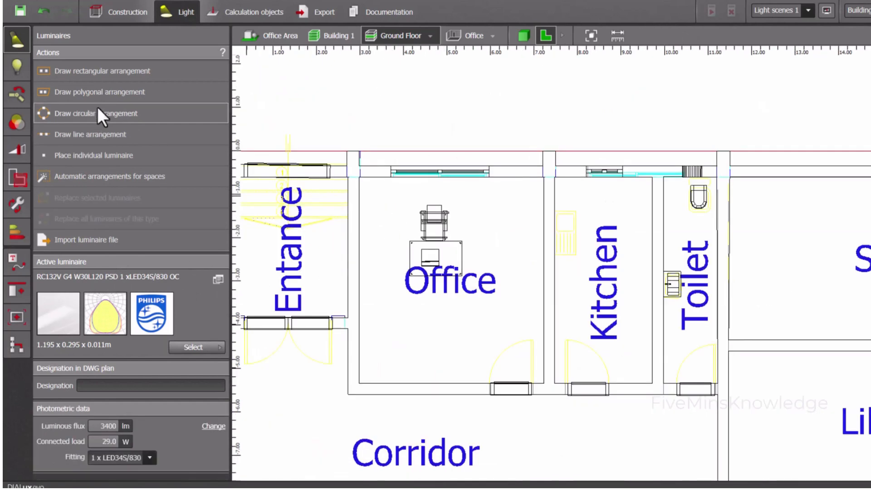
# Draw a rectangular luminaire arrangement over the Office room from corner to corner, about 4.75 m by 4.25 m
pyautogui.click(115, 77)
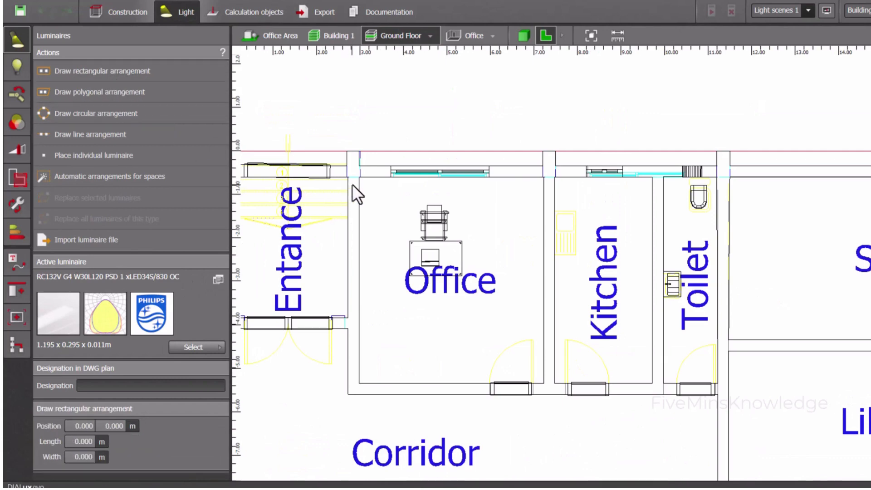
pyautogui.scroll(2, 352, 184)
pyautogui.click(363, 174)
pyautogui.scroll(-4, 359, 191)
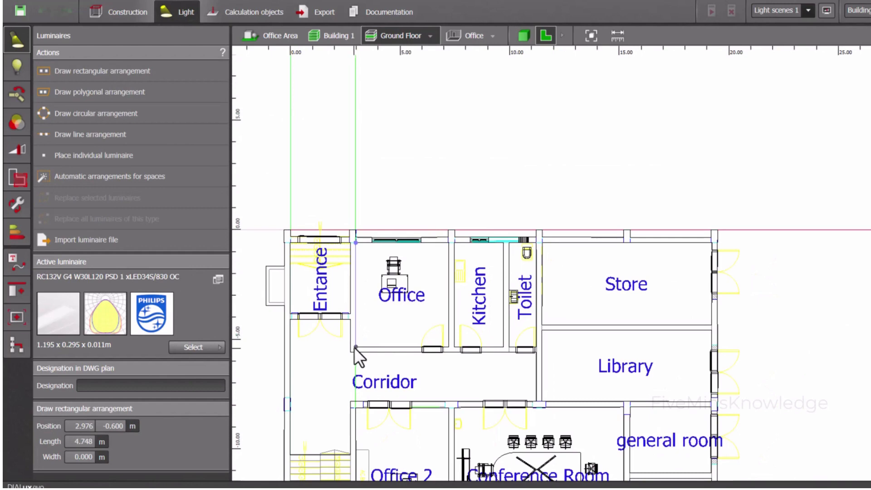
pyautogui.click(355, 347)
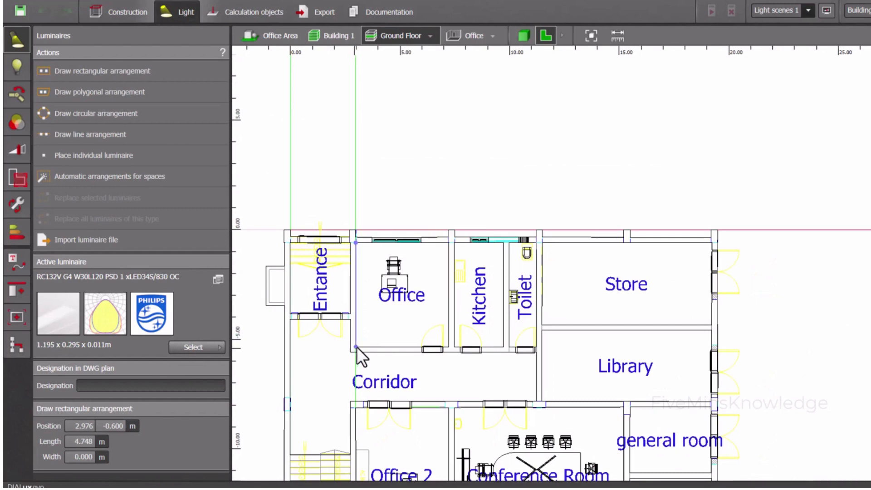
pyautogui.click(447, 343)
pyautogui.scroll(2, 388, 306)
pyautogui.scroll(1, 391, 312)
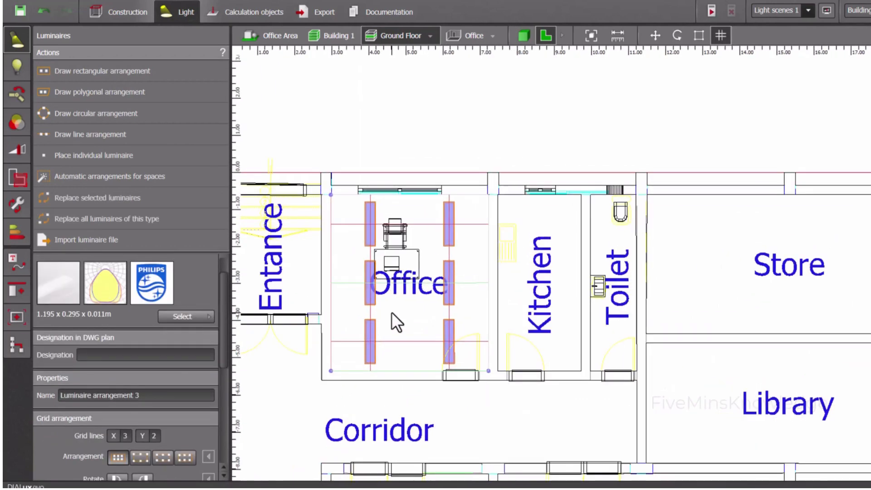
# Try 1 Y grid line for the Office arrangement, compare the estimated illuminance with the 500 lx target, and set Y back to 2
pyautogui.scroll(-1, 391, 312)
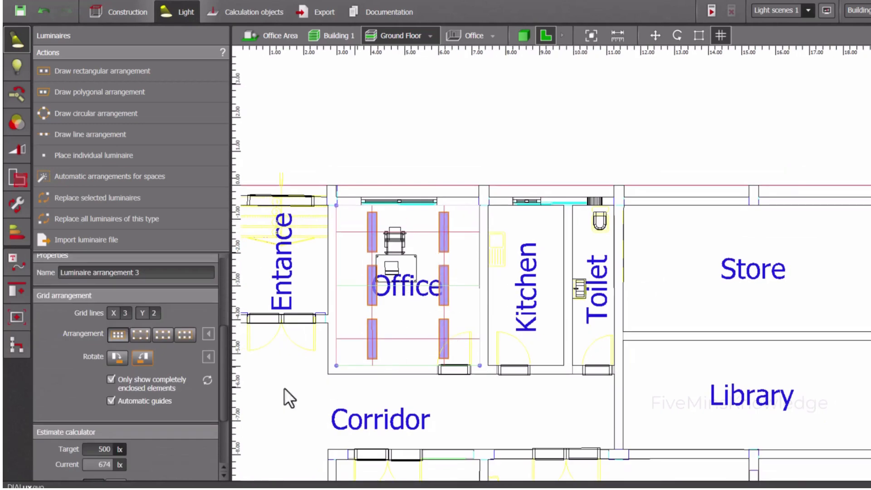
pyautogui.scroll(-1, 143, 403)
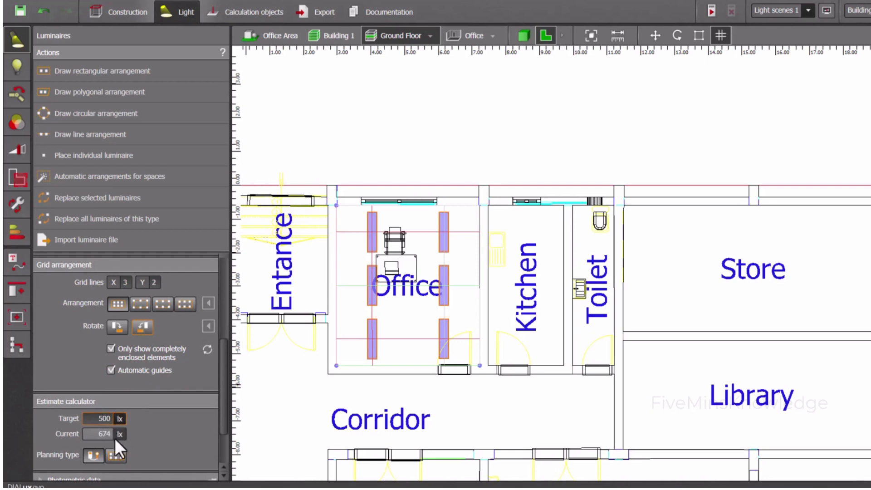
pyautogui.scroll(-2, 115, 439)
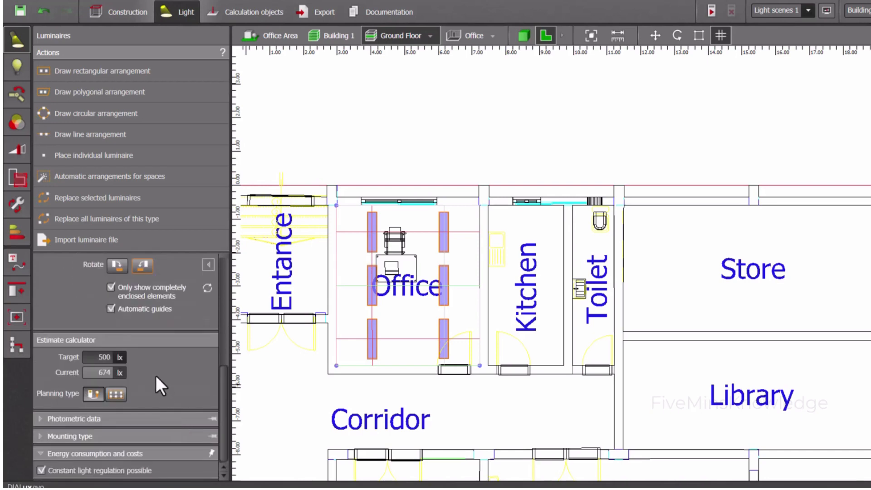
pyautogui.scroll(1, 156, 376)
pyautogui.scroll(1, 156, 375)
pyautogui.click(159, 283)
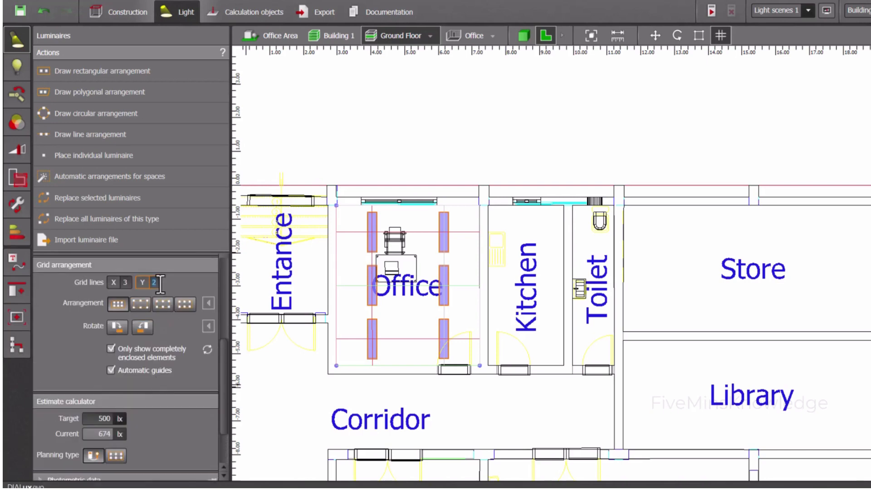
pyautogui.write('1')
pyautogui.press('Return')
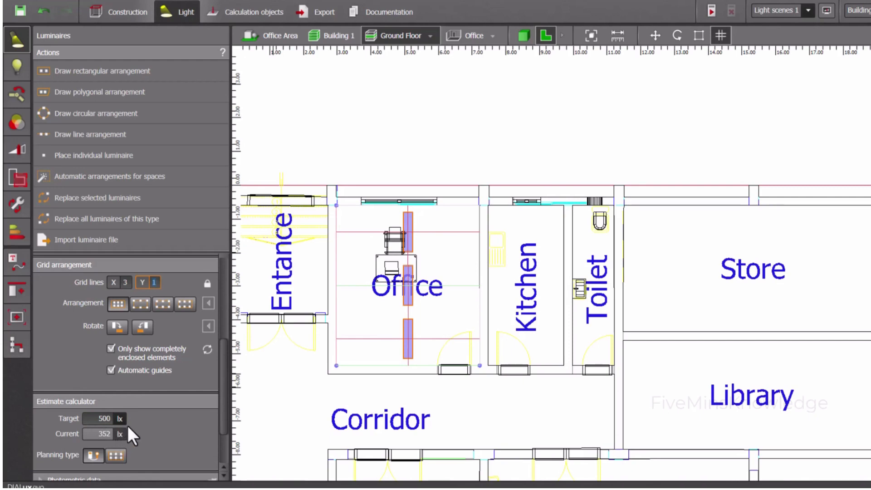
pyautogui.write('2')
pyautogui.press('Return')
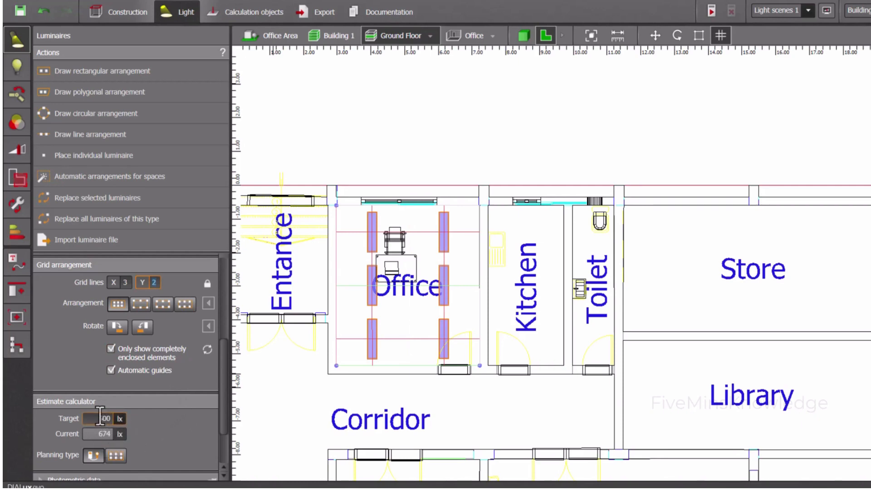
# Rotate the luminaires of the Office arrangement so their long sides run parallel to the corridor
pyautogui.scroll(-1, 162, 408)
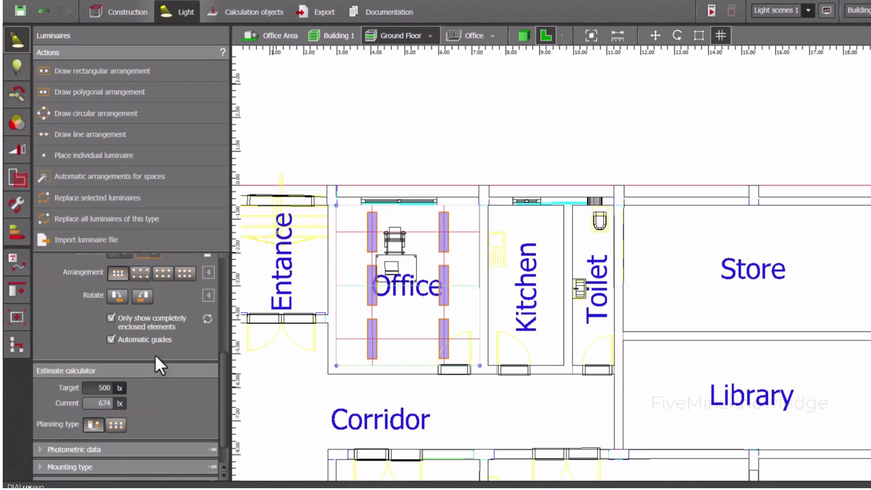
pyautogui.click(140, 295)
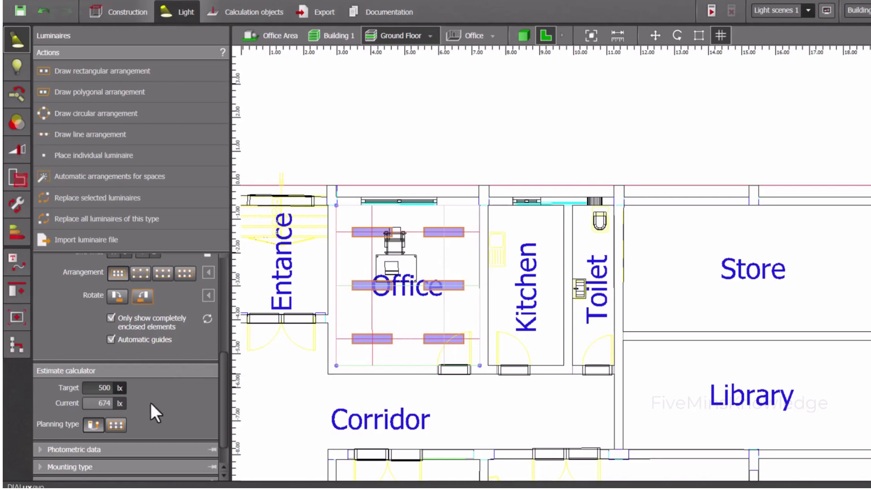
pyautogui.scroll(1, 168, 405)
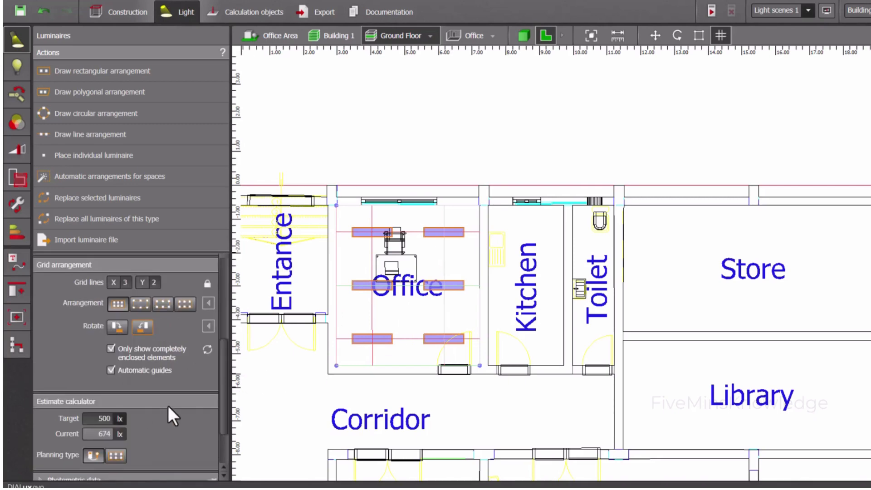
pyautogui.scroll(-1, 168, 416)
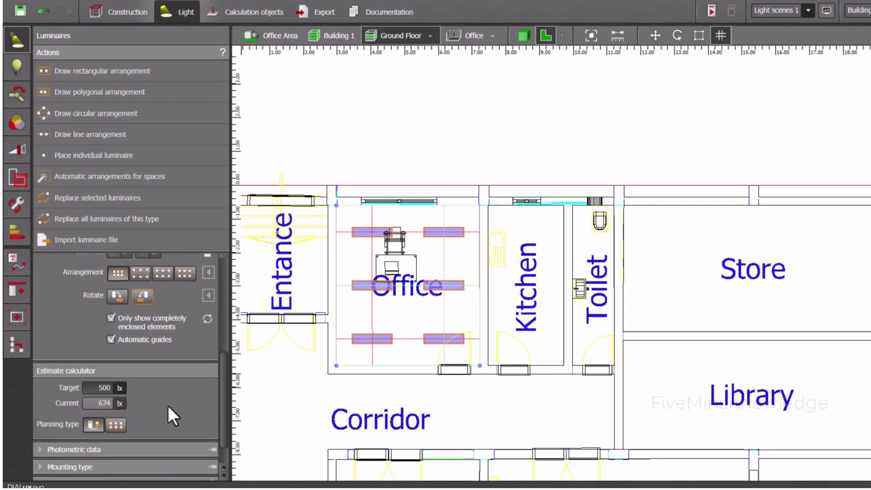
# Draw a rectangular luminaire arrangement over Office 2 from corner to corner, about 4.25 m by 6.23 m
pyautogui.scroll(-2, 388, 380)
pyautogui.moveTo(388, 380); pyautogui.dragTo(394, 280, button='middle')
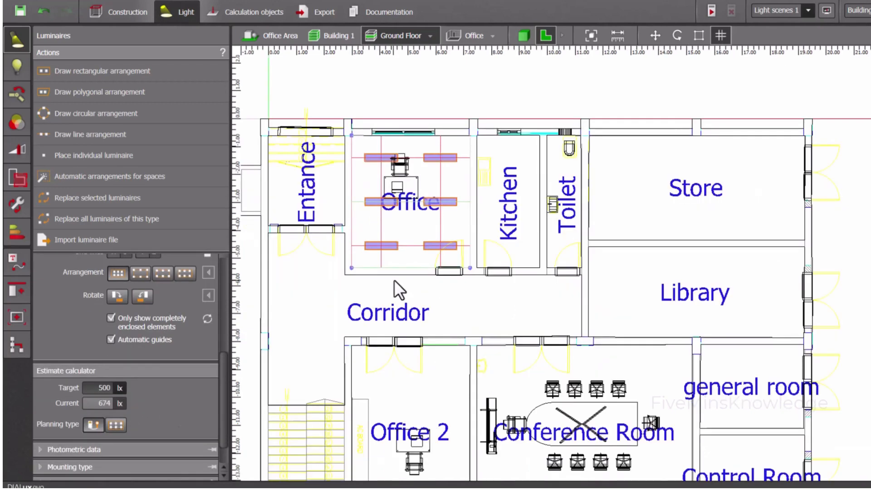
pyautogui.scroll(-1, 394, 279)
pyautogui.moveTo(417, 359); pyautogui.dragTo(418, 297, button='middle')
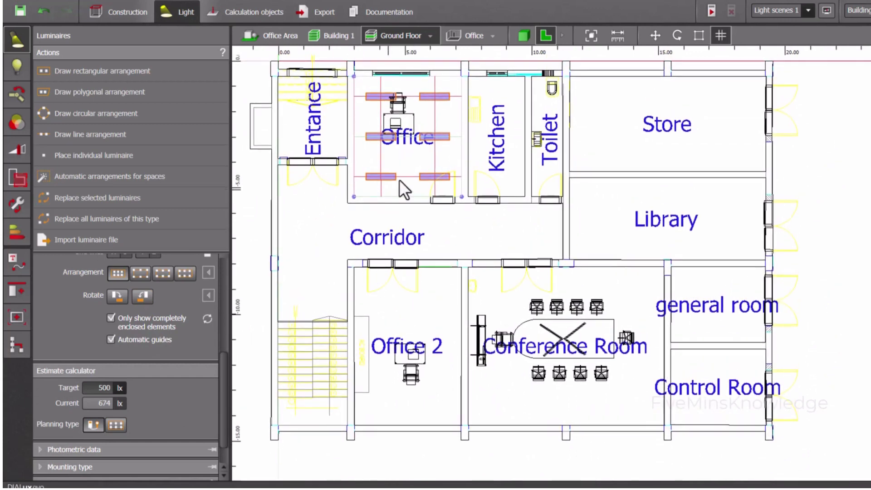
pyautogui.click(135, 70)
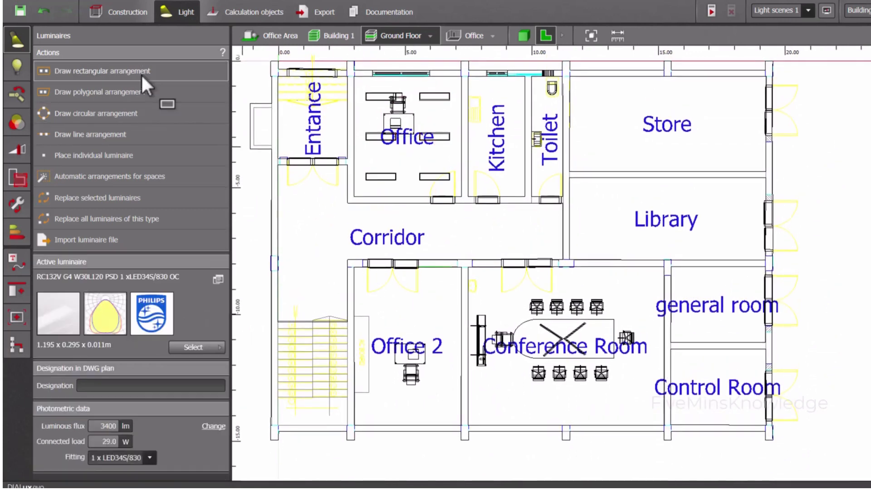
pyautogui.scroll(3, 353, 266)
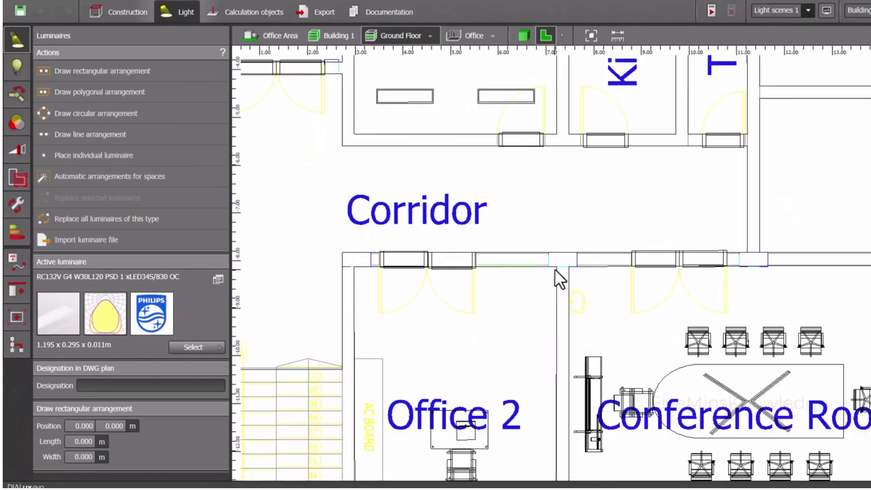
pyautogui.click(556, 267)
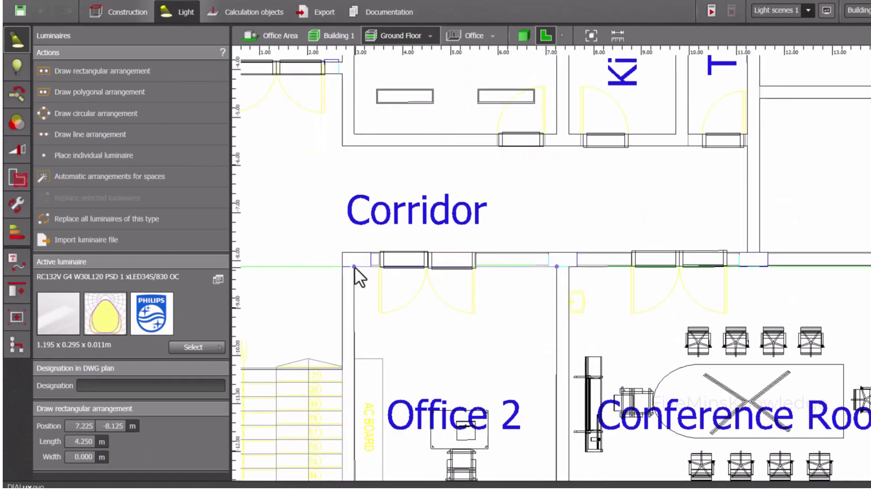
pyautogui.click(354, 267)
pyautogui.scroll(-6, 363, 317)
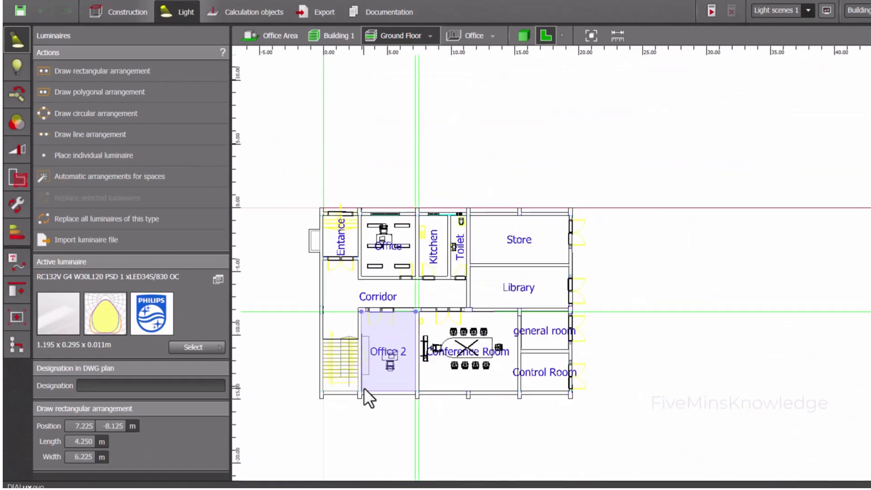
pyautogui.scroll(3, 364, 391)
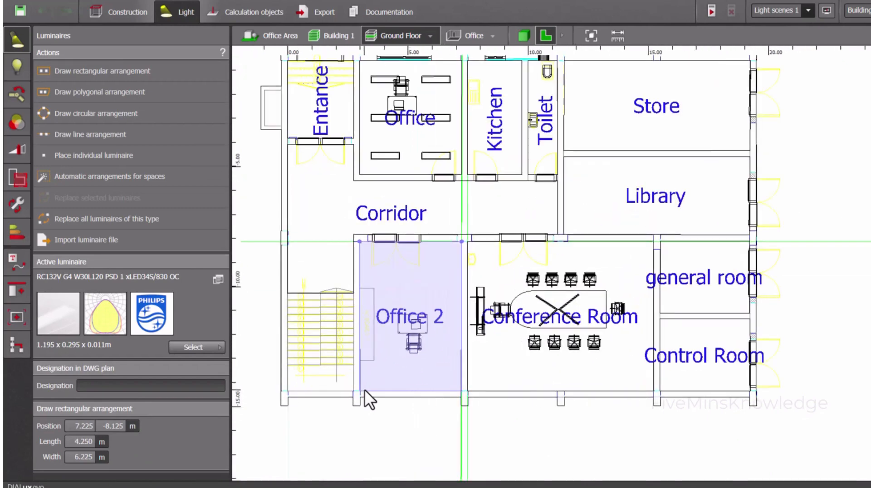
pyautogui.click(364, 389)
pyautogui.scroll(-1, 422, 319)
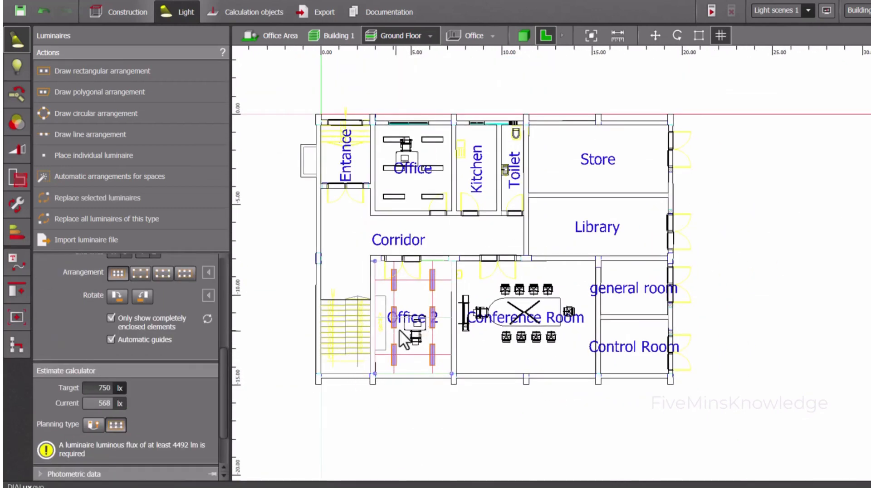
# Rotate the luminaires of the Office 2 arrangement so their long sides run parallel to the corridor
pyautogui.scroll(1, 400, 329)
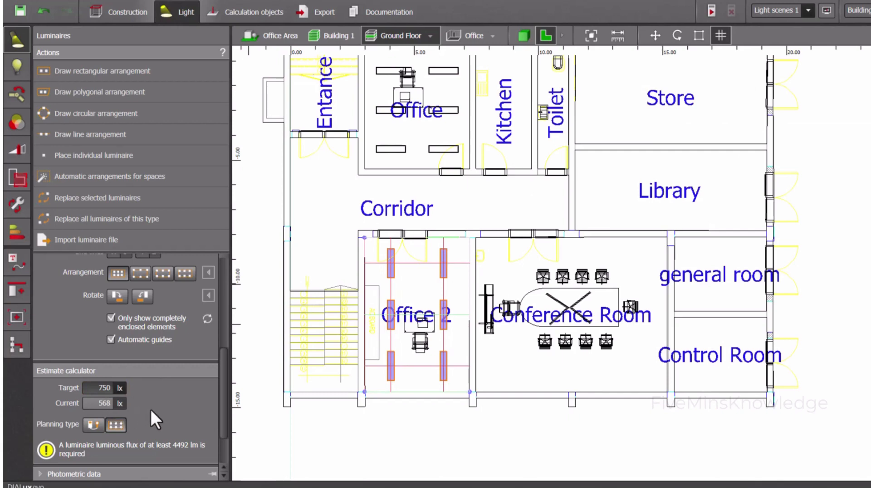
pyautogui.scroll(-2, 152, 406)
pyautogui.scroll(3, 166, 360)
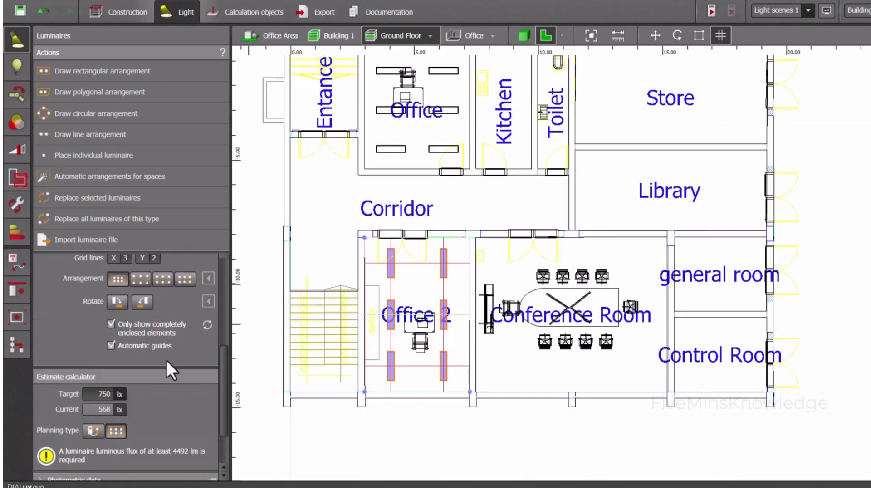
pyautogui.scroll(2, 166, 361)
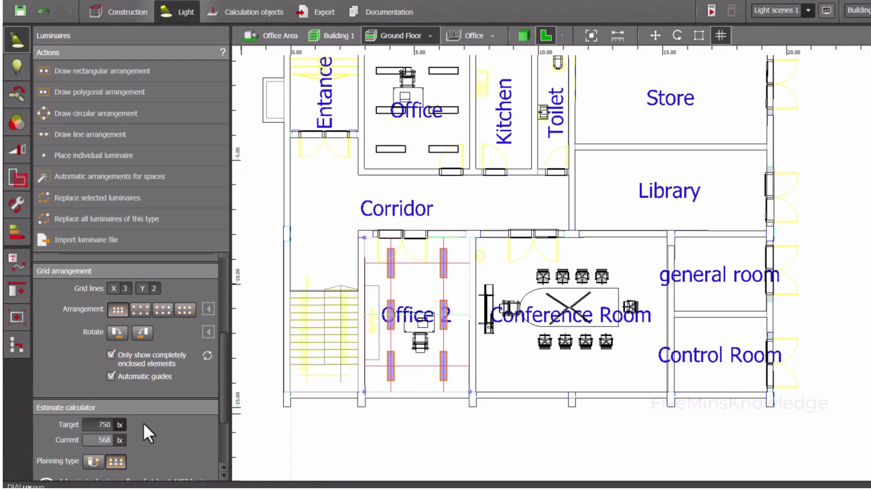
pyautogui.click(148, 329)
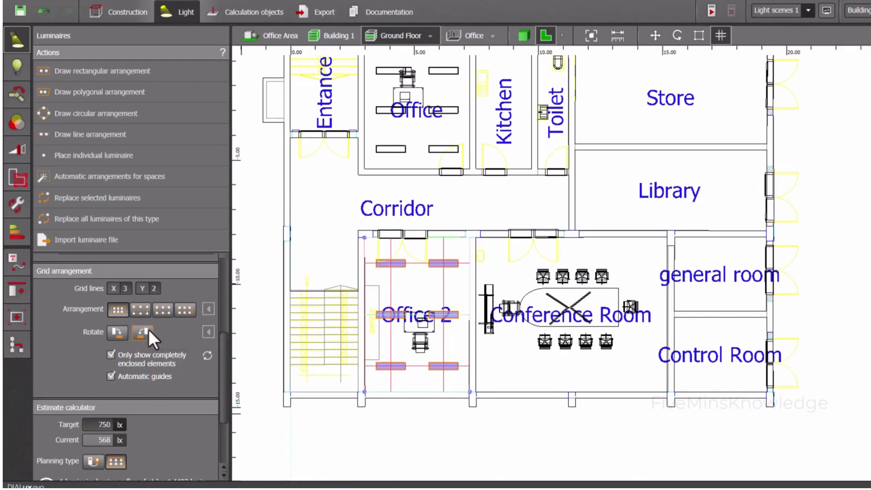
pyautogui.click(116, 333)
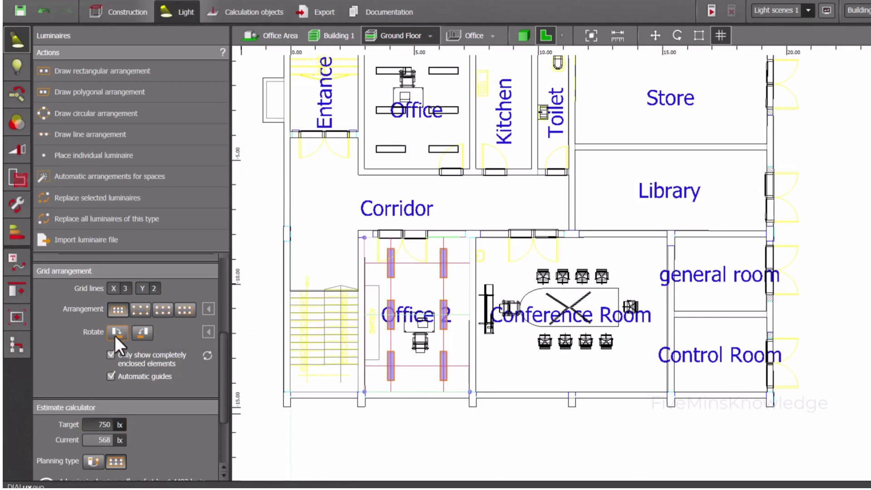
pyautogui.click(148, 334)
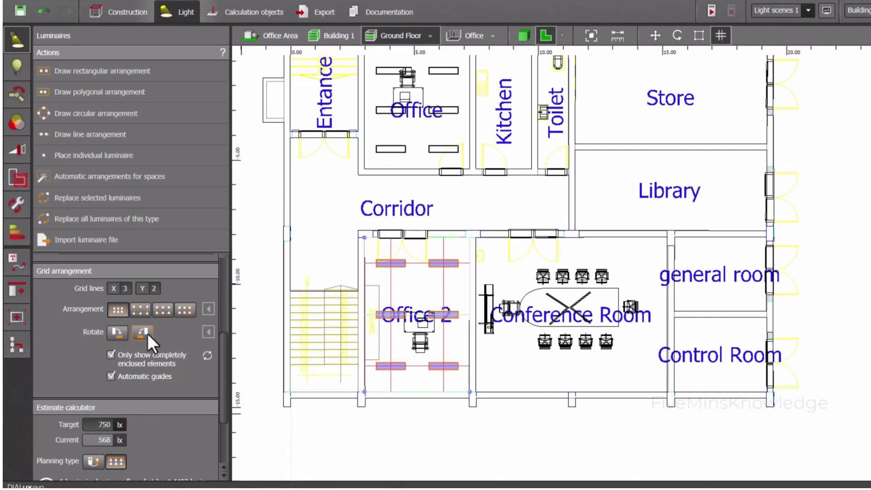
# Set the Y grid lines of the Office 2 arrangement to 3 to meet the 750 lx target
pyautogui.click(160, 288)
pyautogui.write('3')
pyautogui.press('Return')
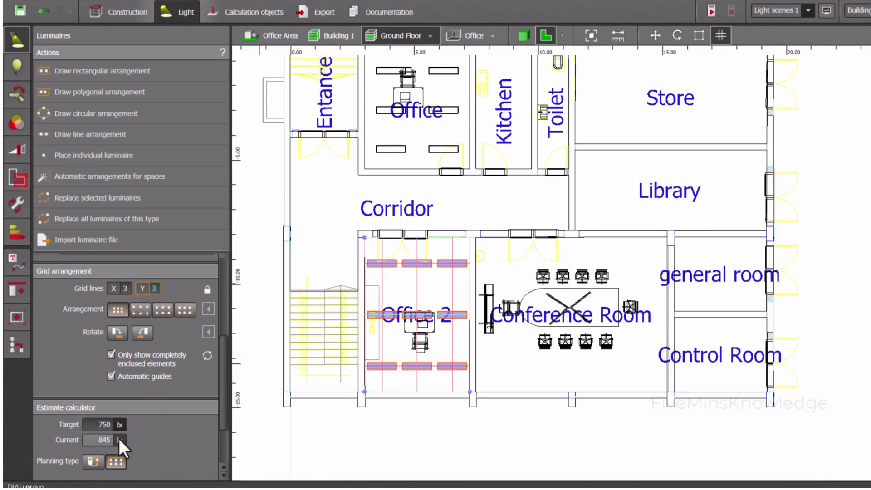
# Try 2 X grid lines for the Office 2 arrangement, compare the estimated illuminance with the target, and set X back to 3
pyautogui.click(127, 288)
pyautogui.write('2')
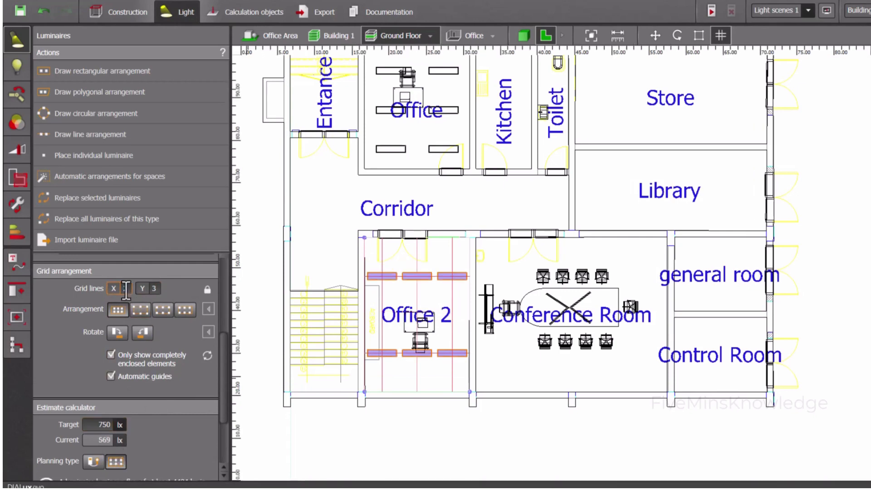
pyautogui.write('3')
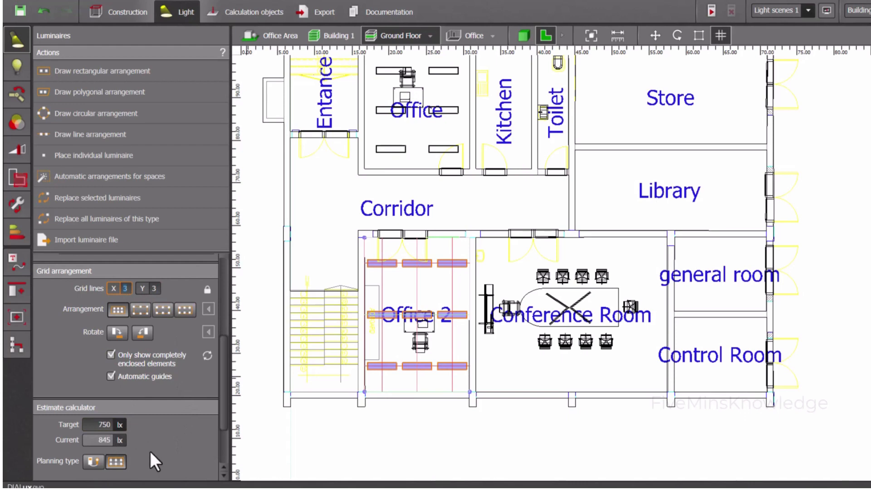
# Draw a rectangular luminaire arrangement over the Conference Room from corner to corner, about 7.73 m by 6.25 m
pyautogui.scroll(1, 483, 370)
pyautogui.scroll(-2, 483, 370)
pyautogui.moveTo(483, 369); pyautogui.dragTo(476, 386, button='middle')
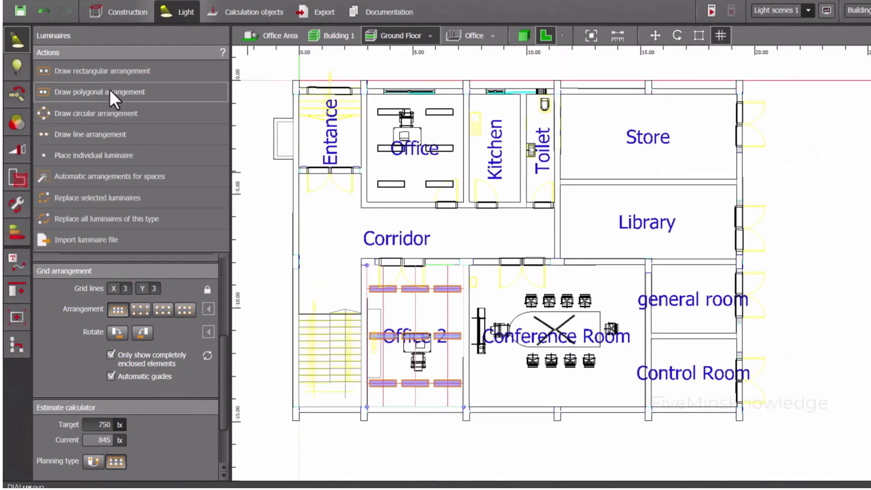
pyautogui.click(119, 74)
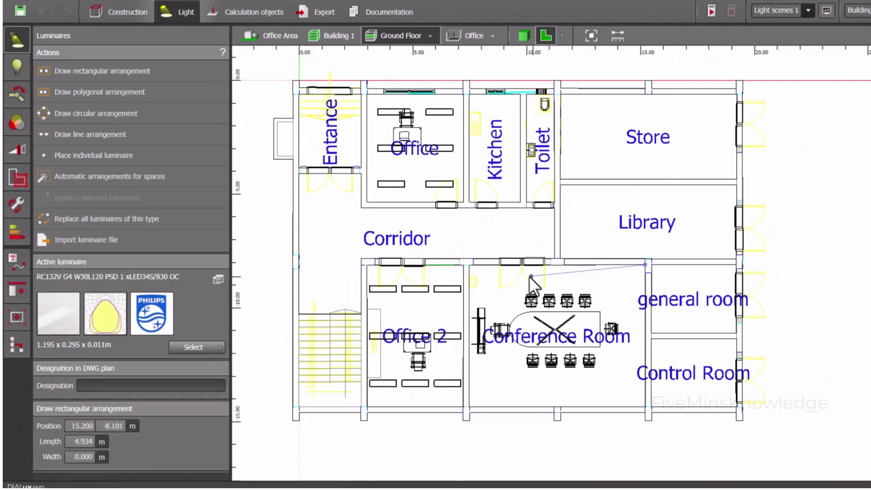
pyautogui.click(467, 265)
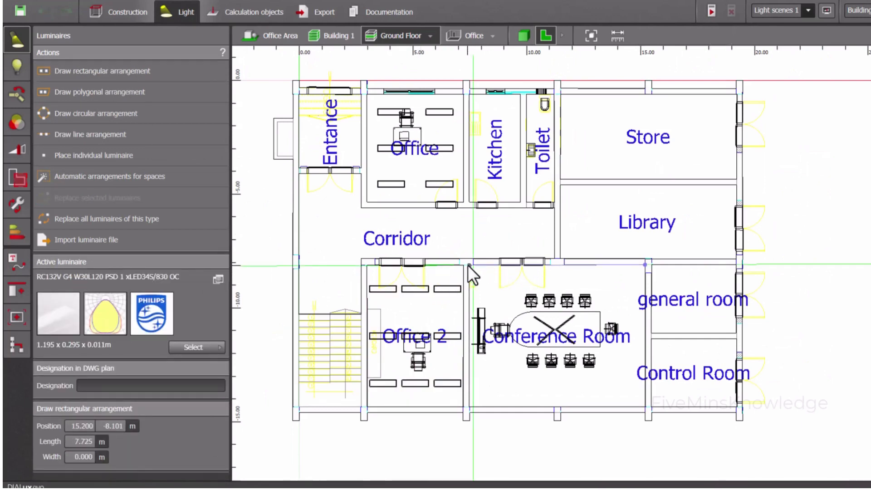
pyautogui.click(473, 404)
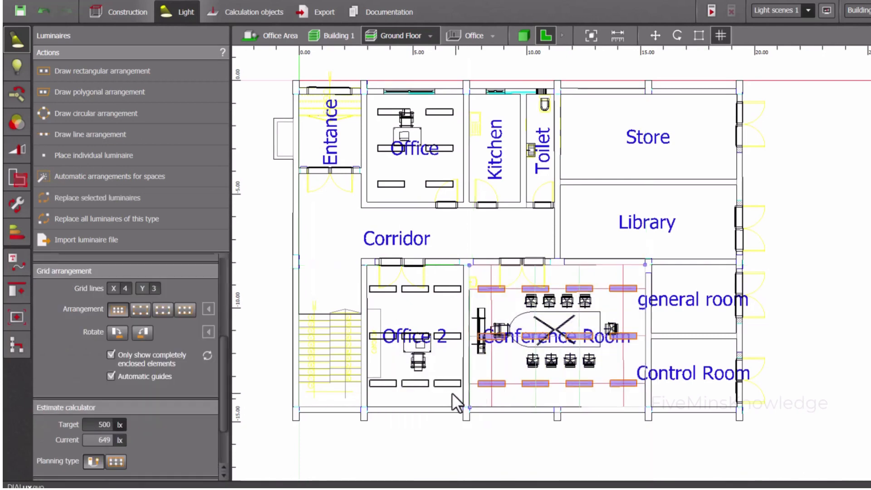
# Compare the Conference Room estimate with its 500 lx target, then try rotating the luminaires a quarter turn and rotate them back
pyautogui.scroll(-3, 151, 399)
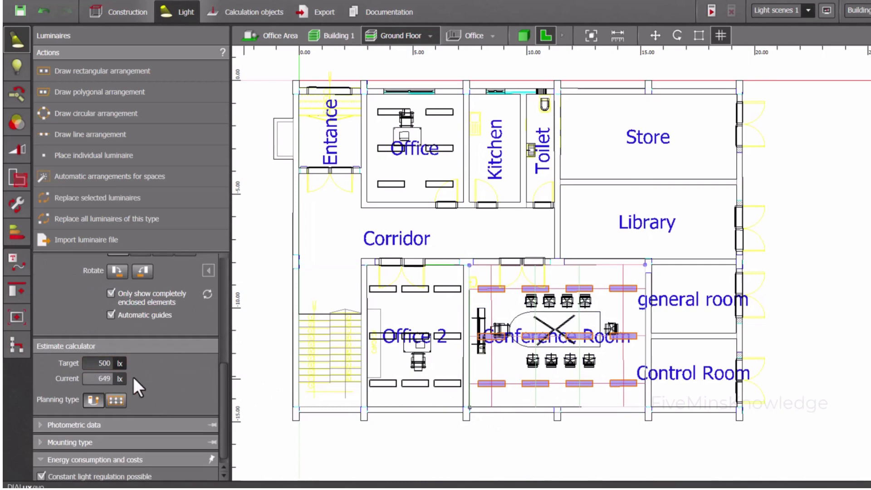
pyautogui.scroll(1, 154, 377)
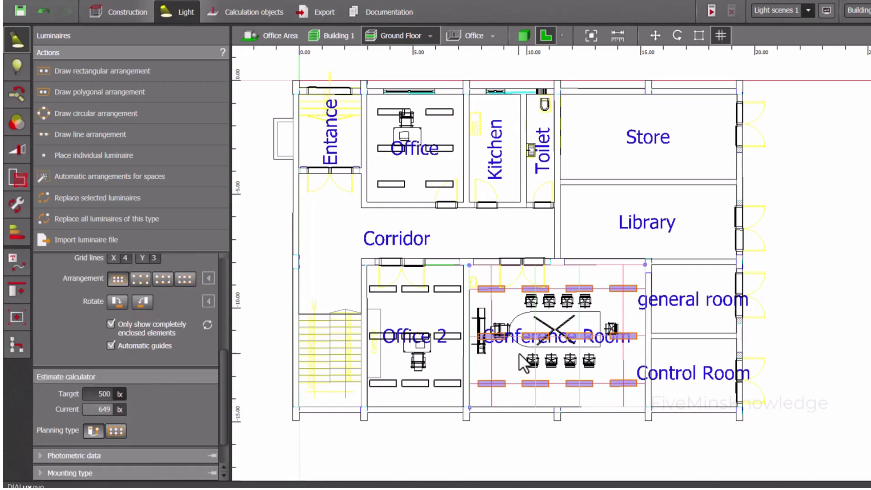
pyautogui.click(145, 298)
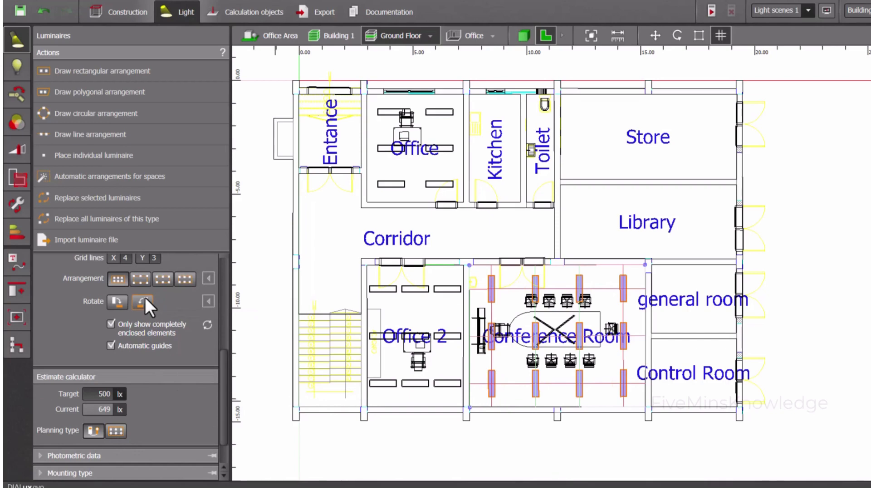
pyautogui.click(119, 303)
# Try 3 X grid lines for the Conference Room arrangement, compare the estimate with the 500 lx target, and set X back to 4
pyautogui.click(126, 259)
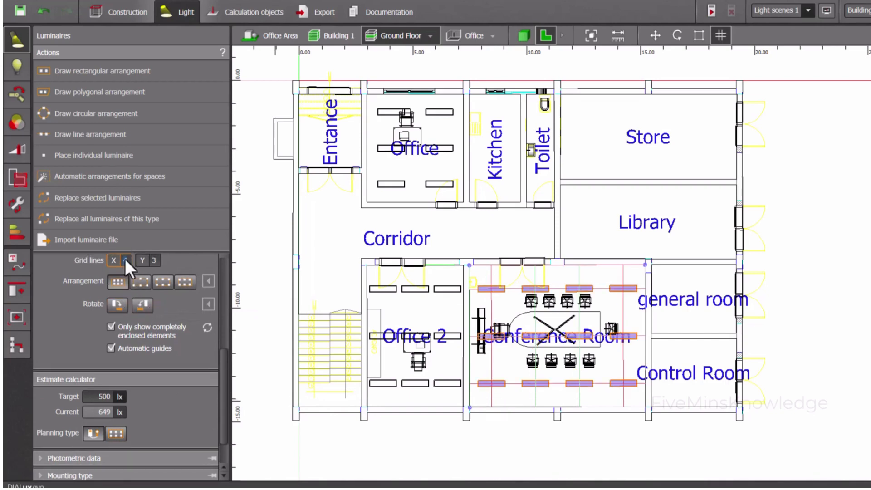
pyautogui.write('3')
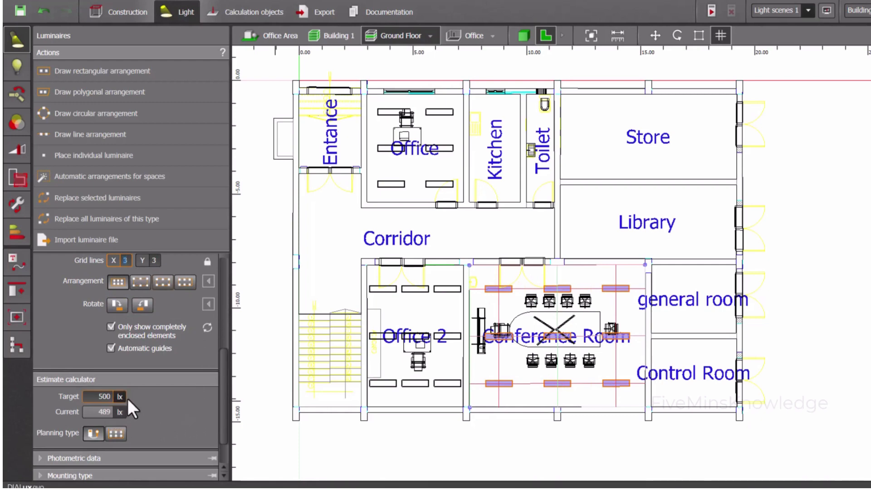
pyautogui.scroll(-1, 180, 388)
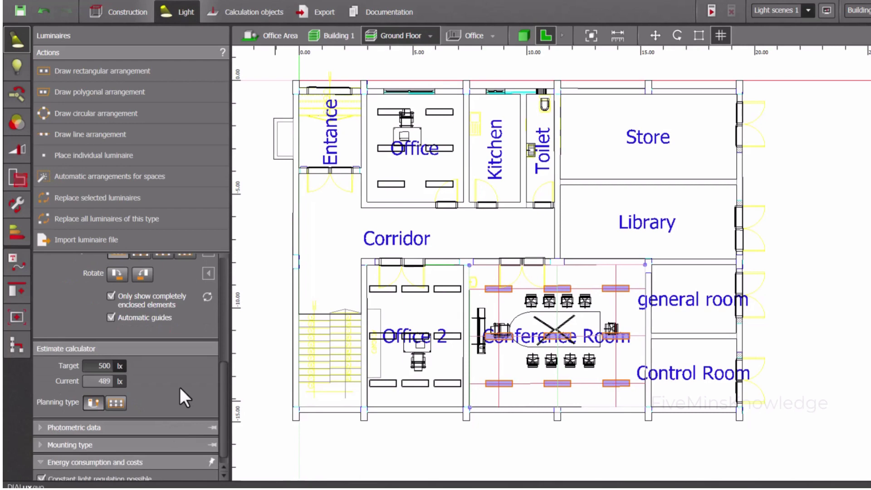
pyautogui.scroll(1, 179, 387)
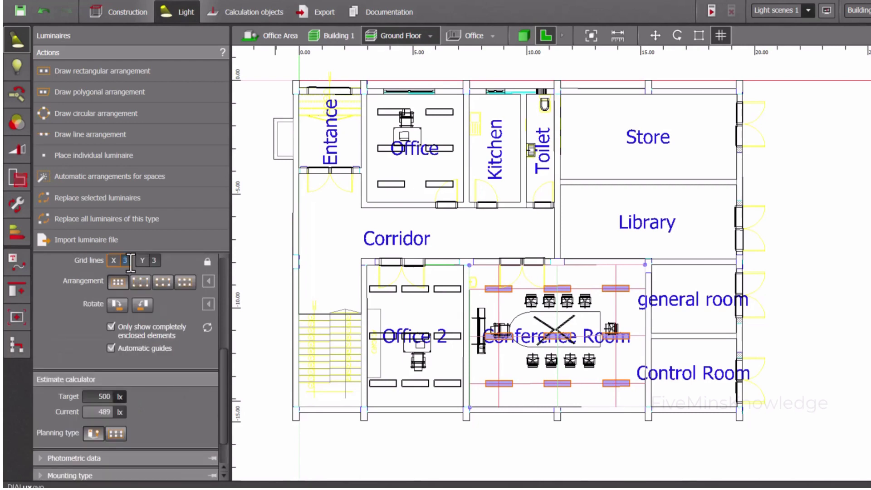
pyautogui.write('4')
pyautogui.press('Return')
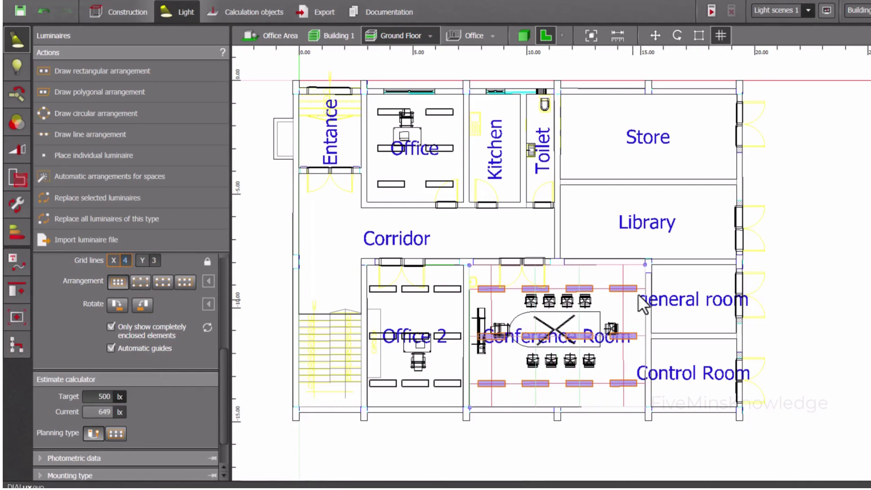
# Draw a rectangular luminaire arrangement about 3.7 m long over the general room and set its X grid lines to 1
pyautogui.click(113, 73)
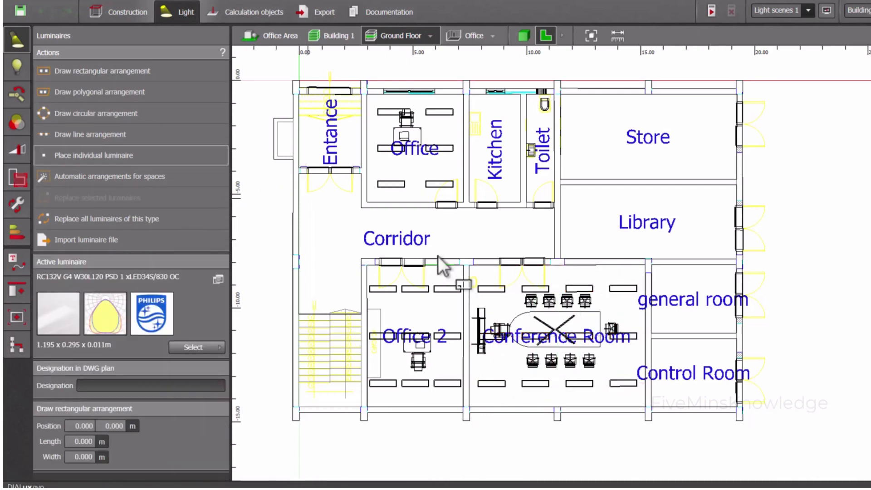
pyautogui.click(652, 264)
pyautogui.click(736, 263)
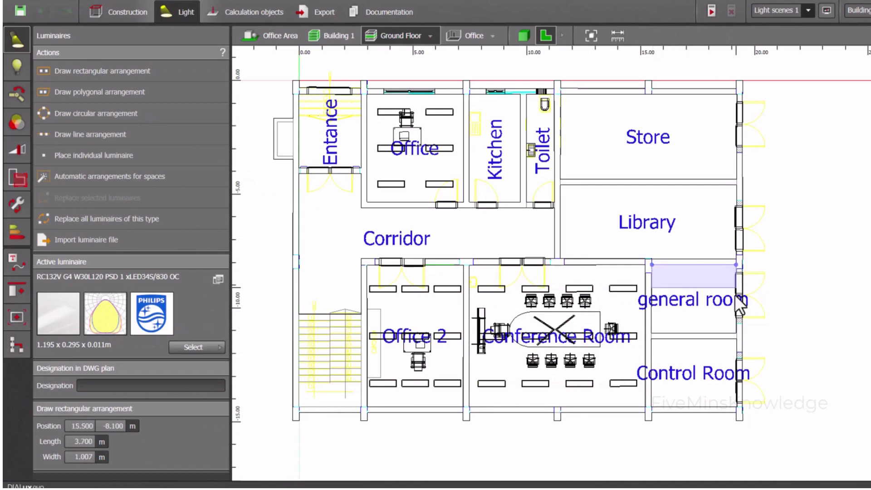
pyautogui.click(734, 333)
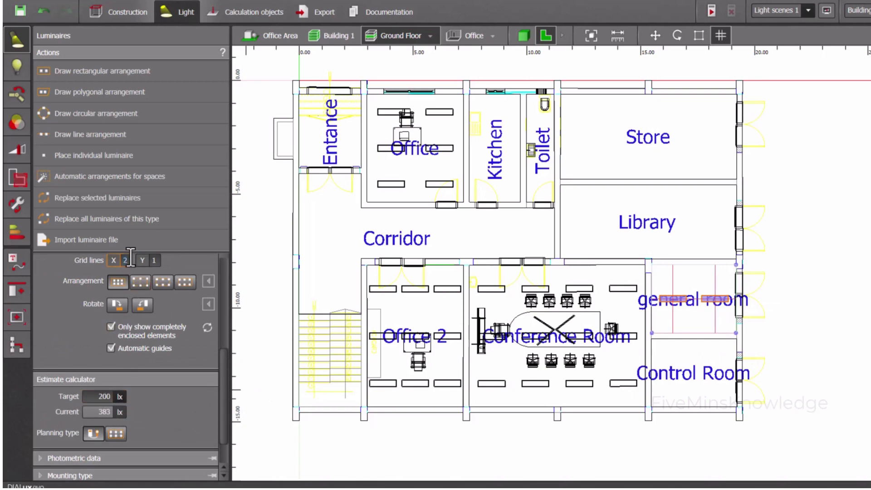
pyautogui.scroll(-1, 130, 257)
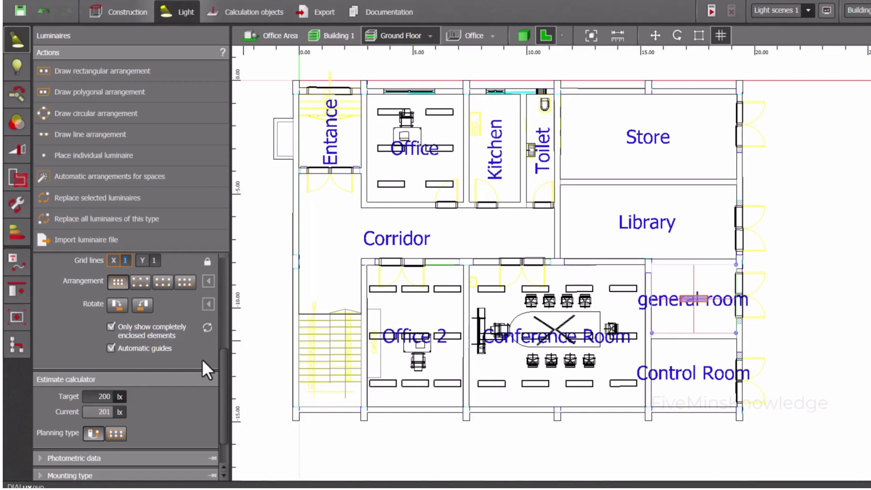
# Draw a rectangular luminaire arrangement over the Library from corner to corner, about 3.23 m long
pyautogui.click(170, 74)
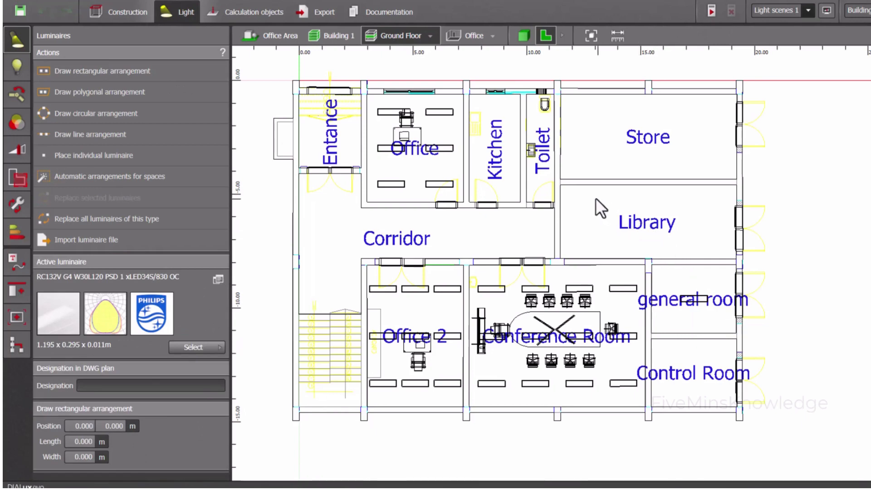
pyautogui.click(560, 185)
pyautogui.click(562, 256)
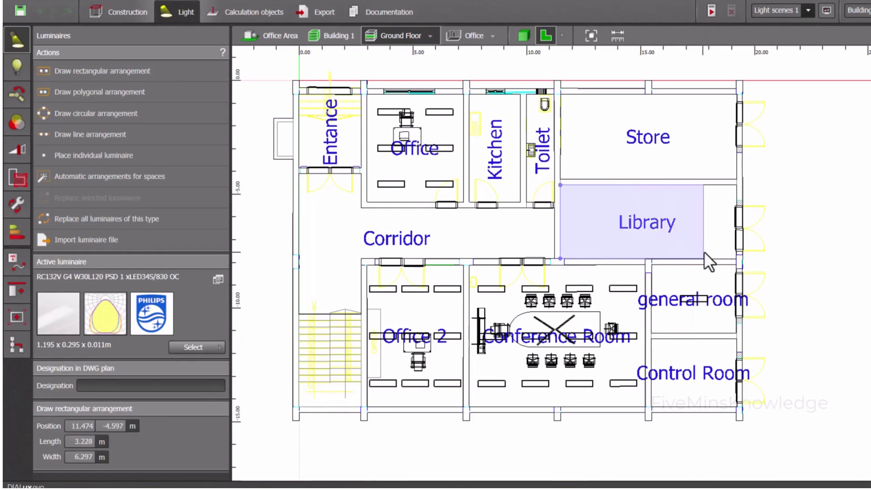
pyautogui.click(734, 255)
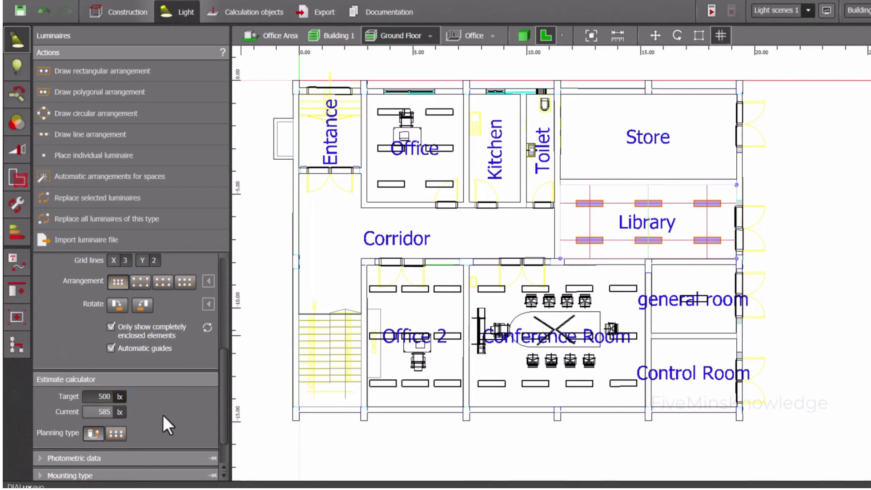
# Draw a rectangular luminaire arrangement over the Store from corner to corner, about 7.75 m by 3.75 m
pyautogui.click(136, 70)
pyautogui.click(736, 180)
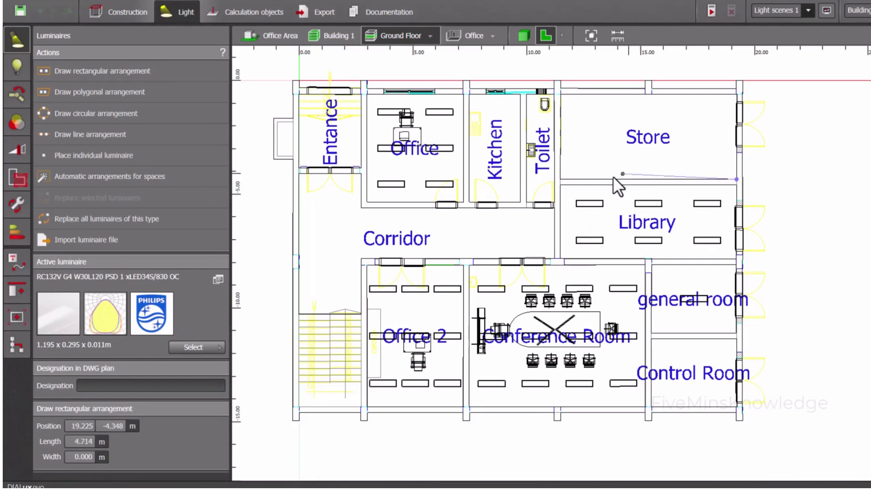
pyautogui.click(560, 179)
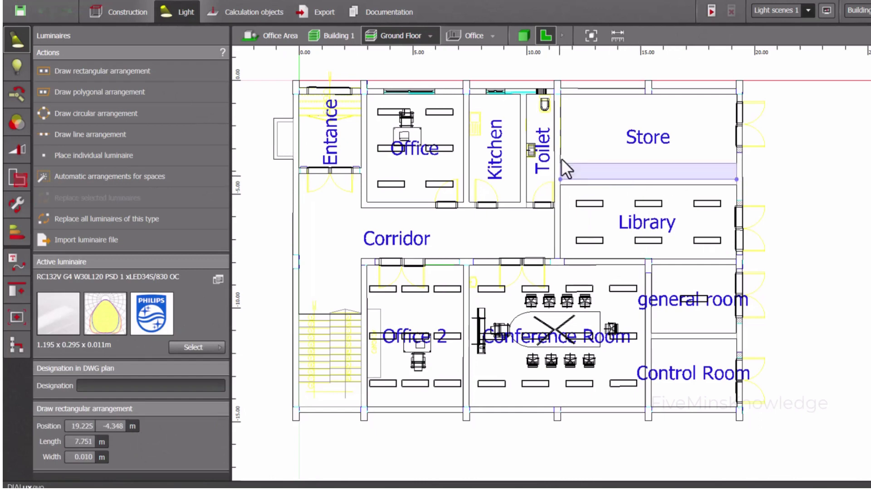
pyautogui.click(565, 94)
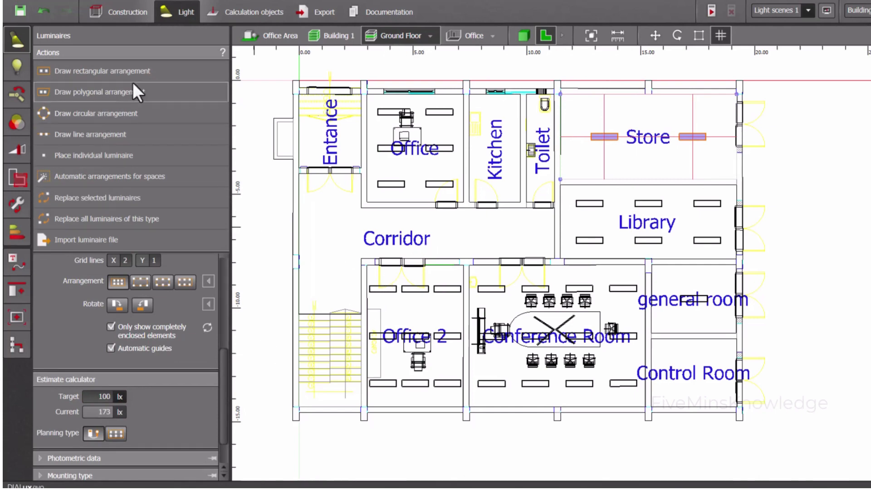
# Draw a polygonal luminaire arrangement along the Corridor's walls, including the area between the Entrance and the stairs, and close the outline
pyautogui.click(142, 73)
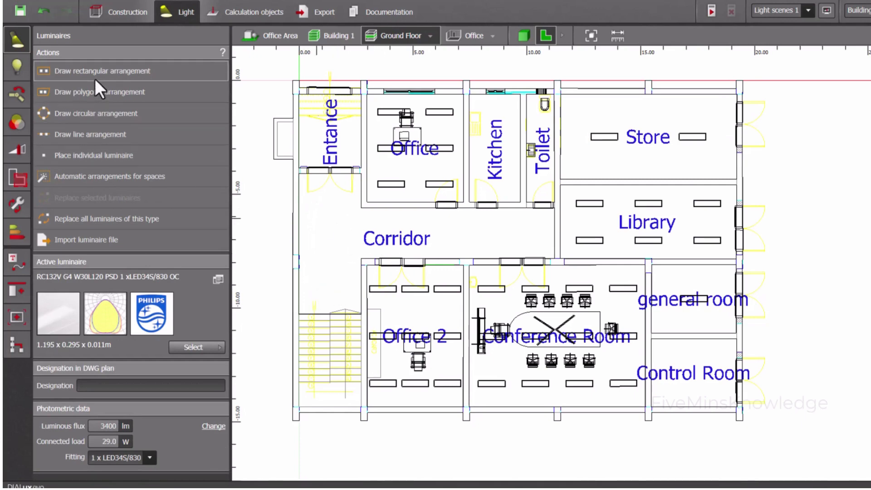
pyautogui.click(108, 93)
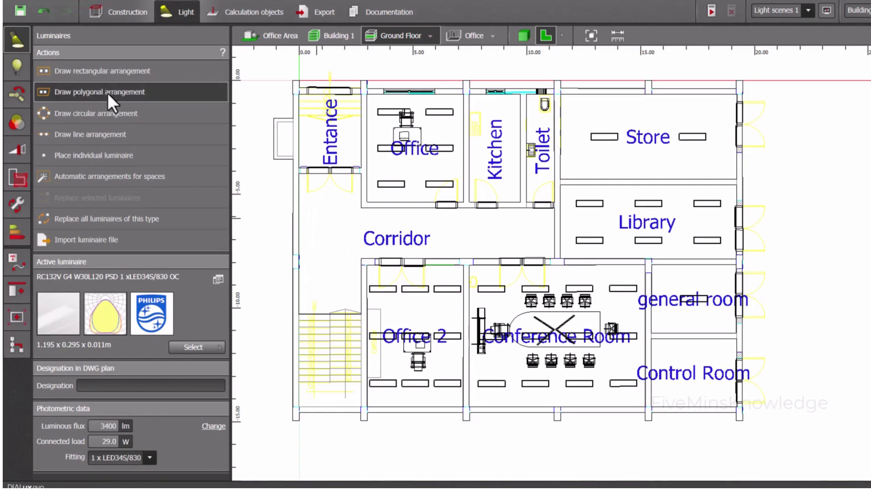
pyautogui.click(554, 258)
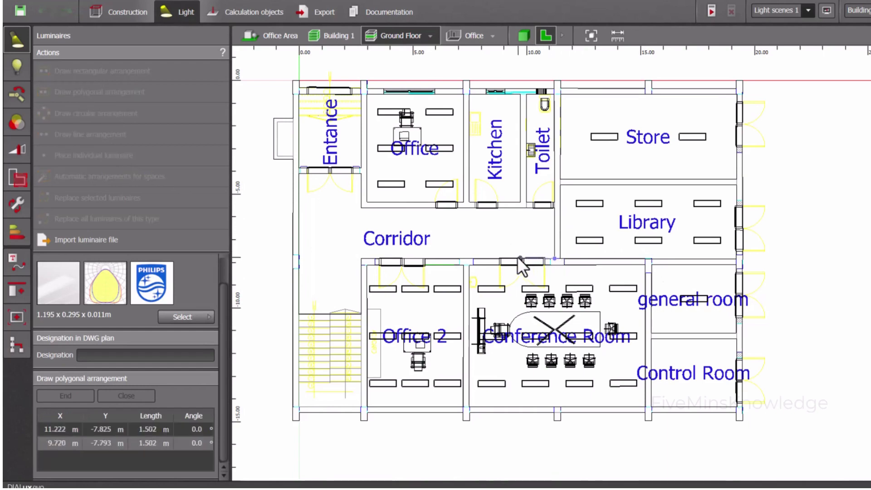
pyautogui.click(361, 260)
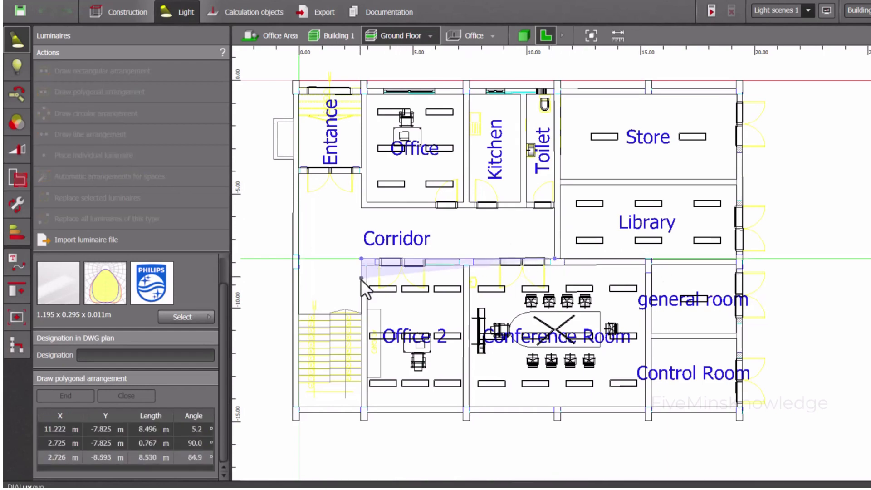
pyautogui.click(360, 312)
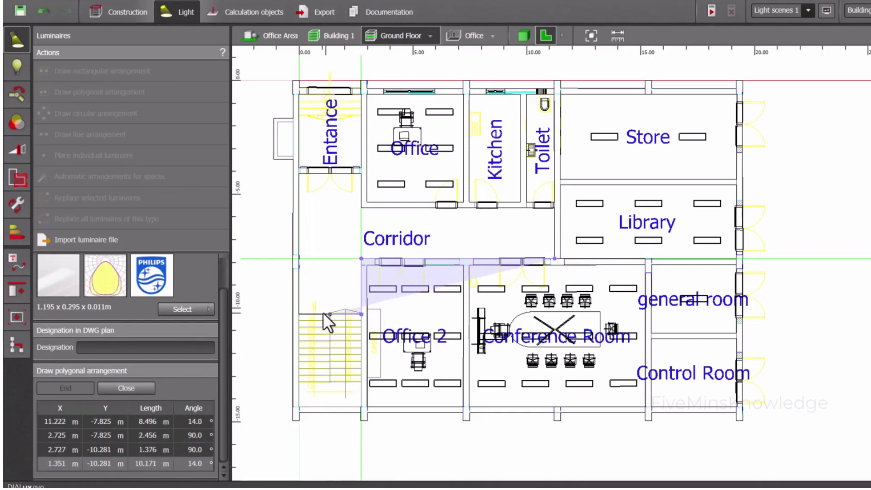
pyautogui.click(299, 313)
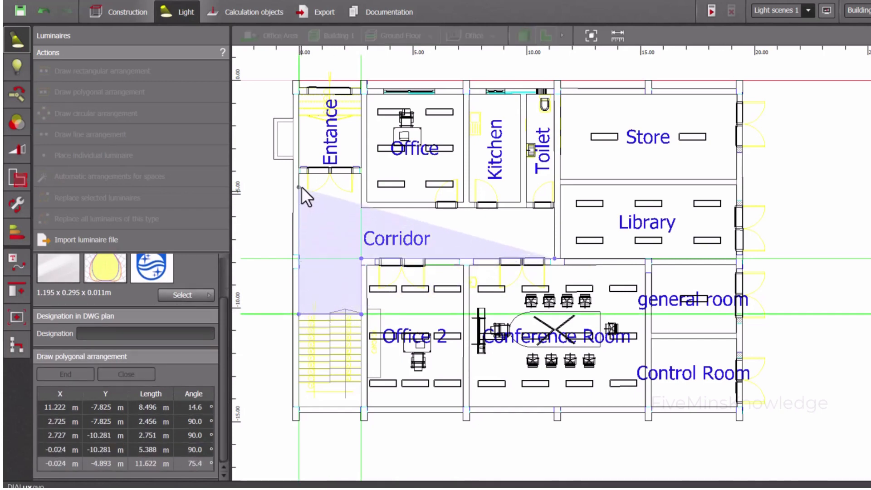
pyautogui.click(299, 174)
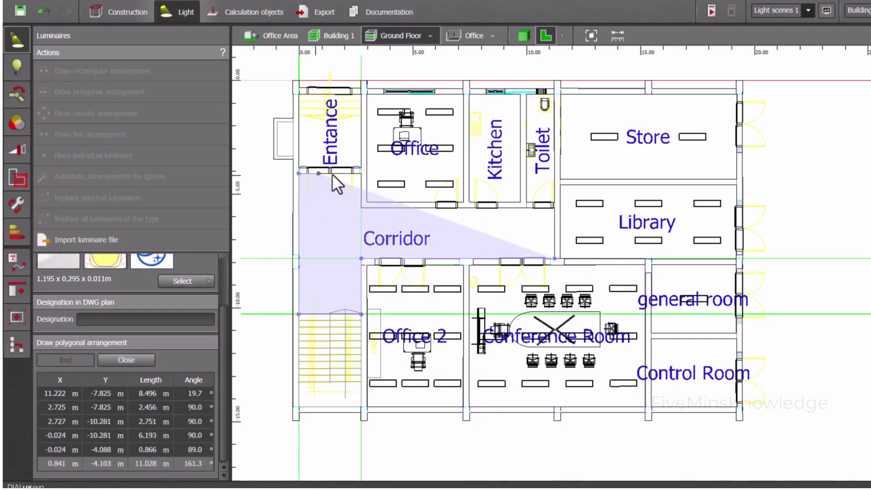
pyautogui.click(361, 173)
pyautogui.click(362, 208)
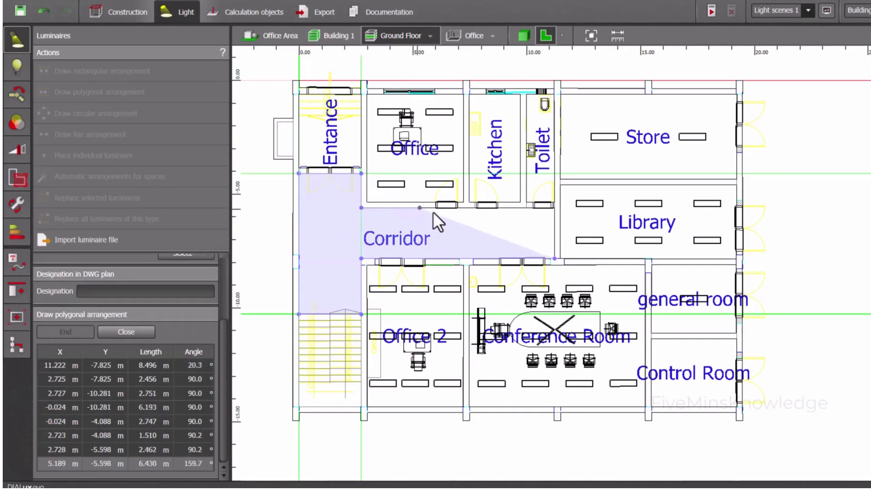
pyautogui.click(555, 209)
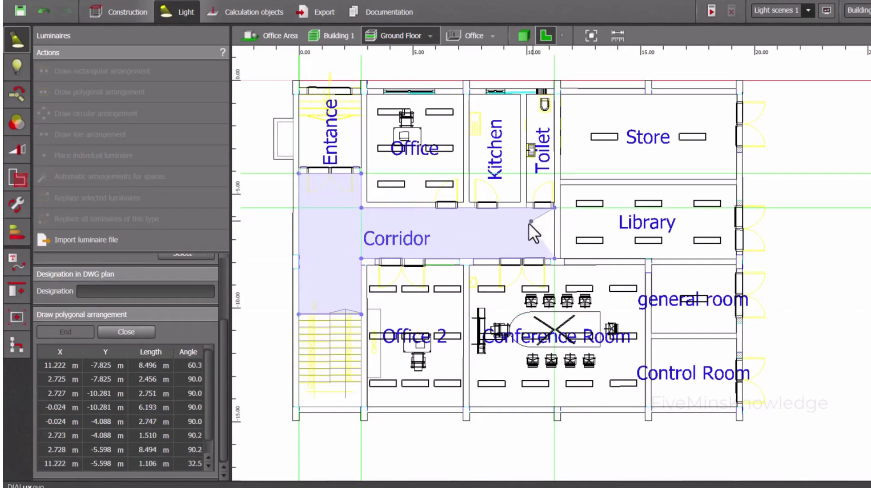
pyautogui.rightClick(540, 229)
pyautogui.click(563, 235)
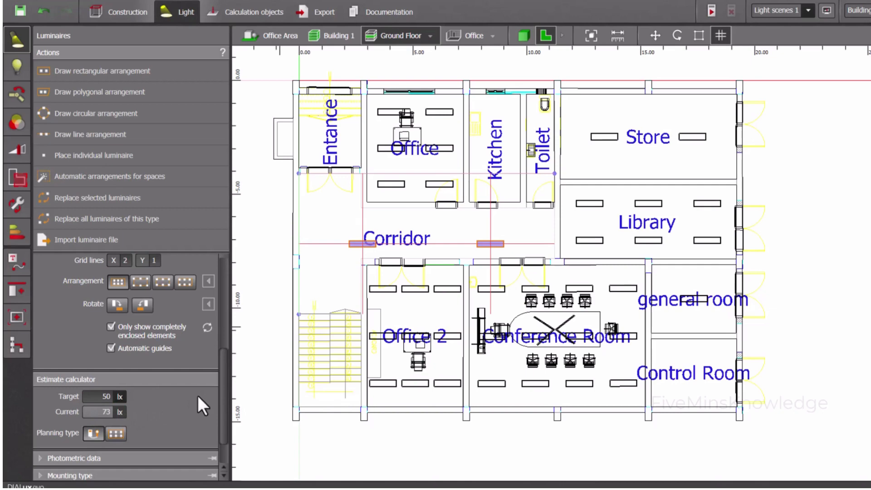
# Draw a rectangular luminaire arrangement over the Kitchen from corner to corner, about 2.25 m long
pyautogui.click(127, 69)
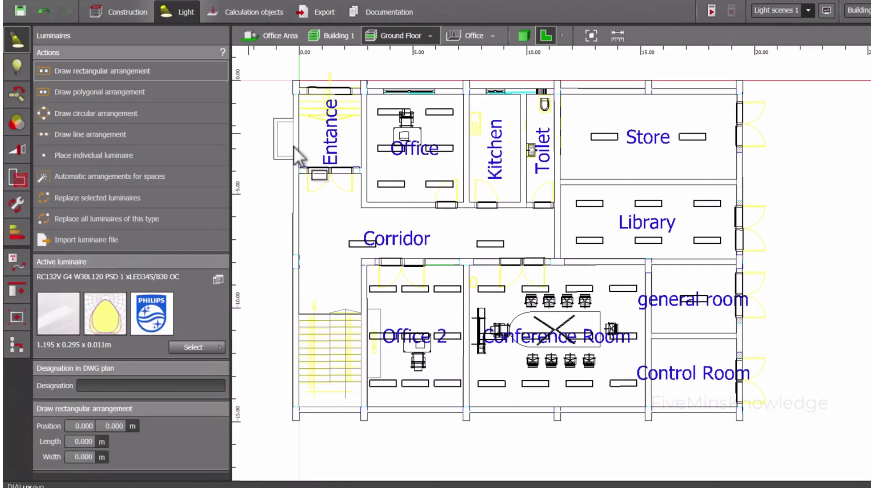
pyautogui.scroll(2, 498, 135)
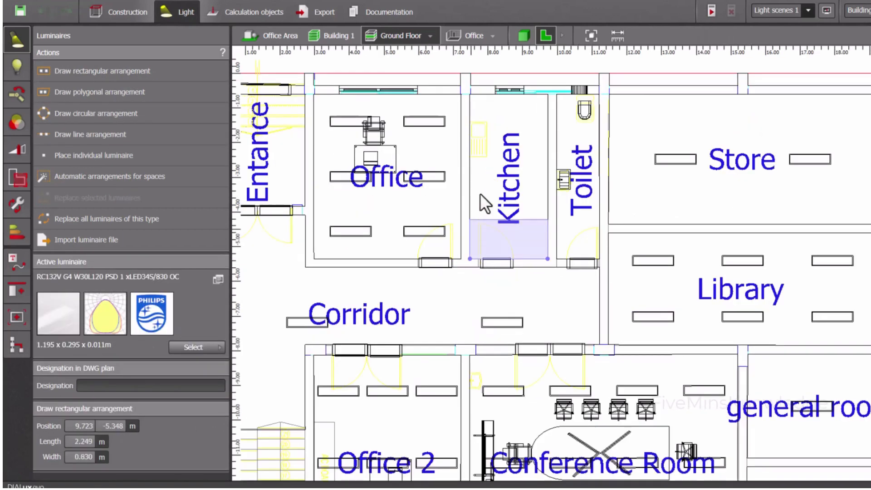
pyautogui.click(475, 94)
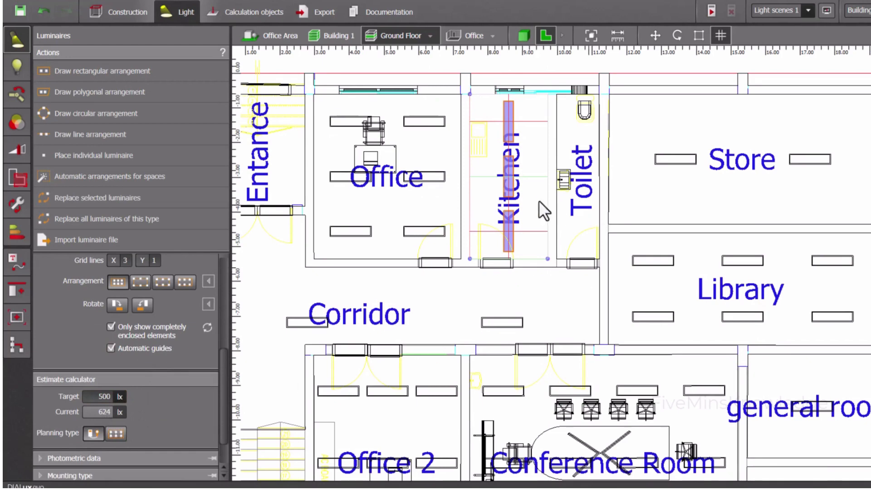
# Draw a rectangular luminaire arrangement over the Toilet from corner to corner, about 1.25 m long
pyautogui.click(109, 71)
pyautogui.click(557, 259)
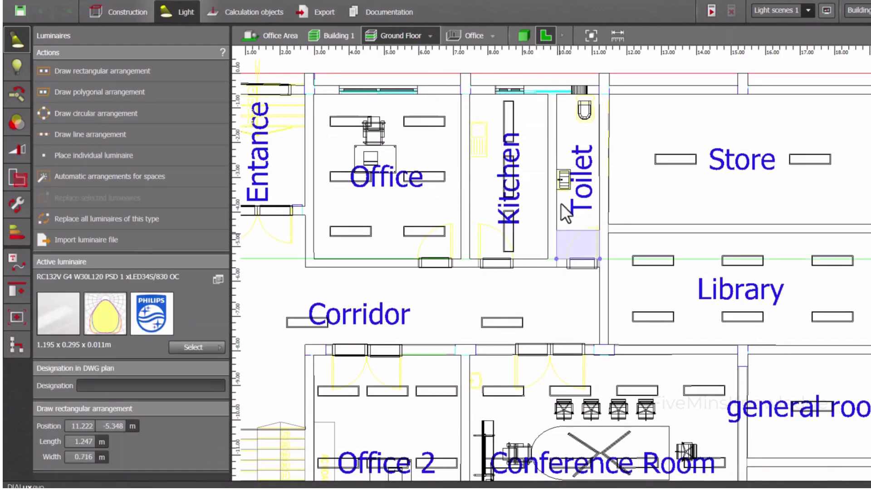
pyautogui.click(557, 93)
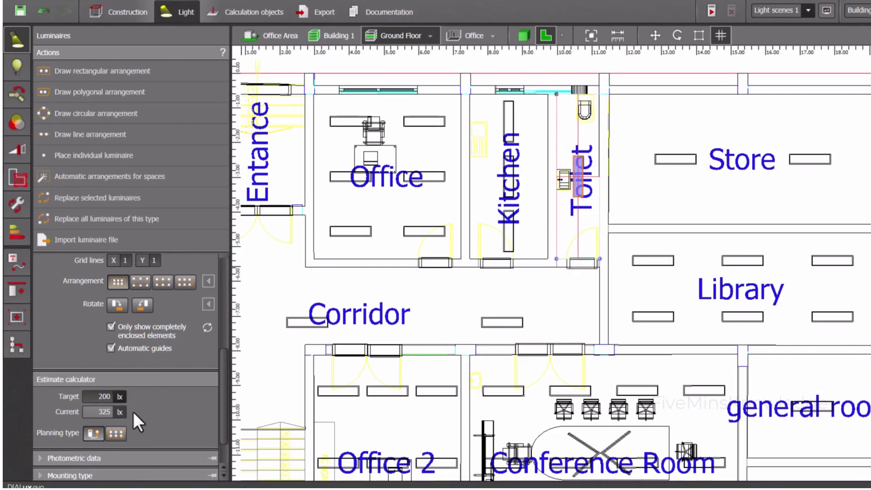
# Rotate the Kitchen luminaires a quarter turn so they lie across the room
pyautogui.click(508, 195)
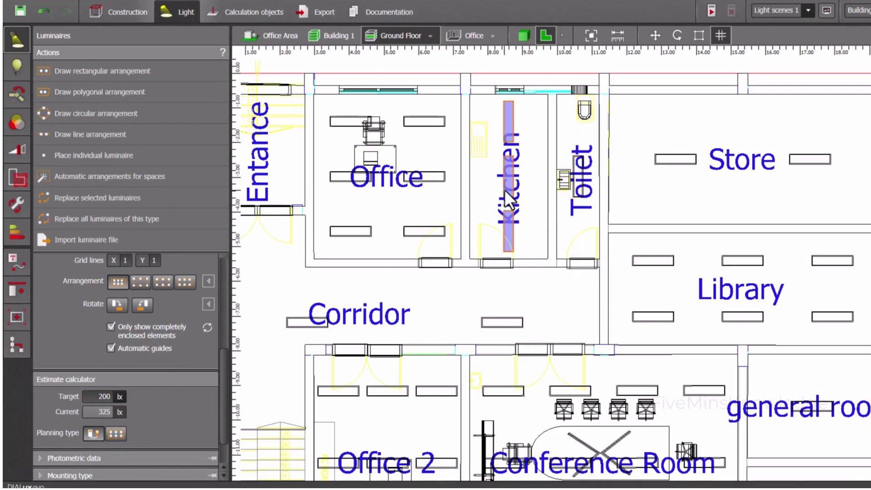
pyautogui.click(141, 303)
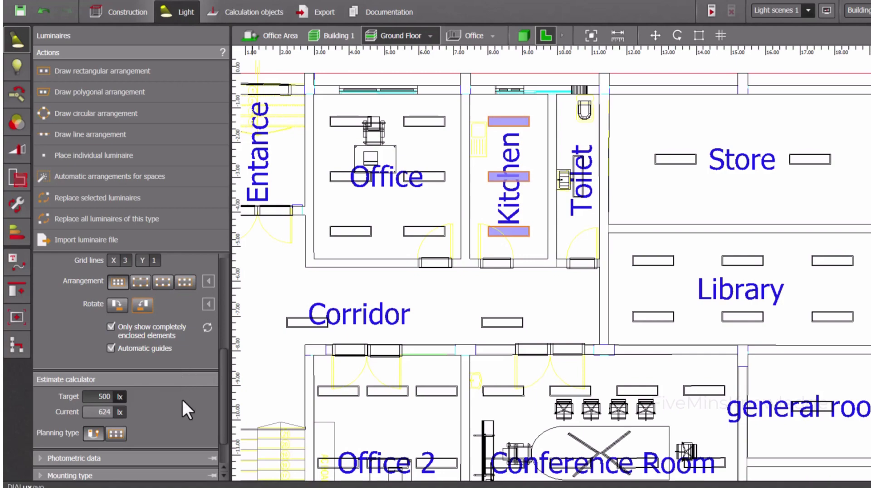
# Try a rectangular luminaire arrangement about 2.75 m long over the Entrance, compare its estimate with the target, and delete it
pyautogui.scroll(-1, 574, 321)
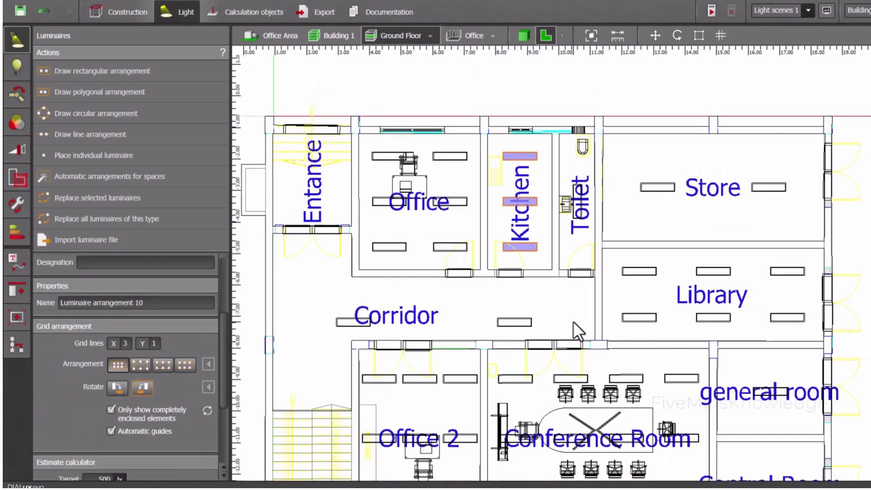
pyautogui.scroll(-1, 573, 317)
pyautogui.scroll(-1, 457, 323)
pyautogui.moveTo(458, 321); pyautogui.dragTo(469, 253, button='middle')
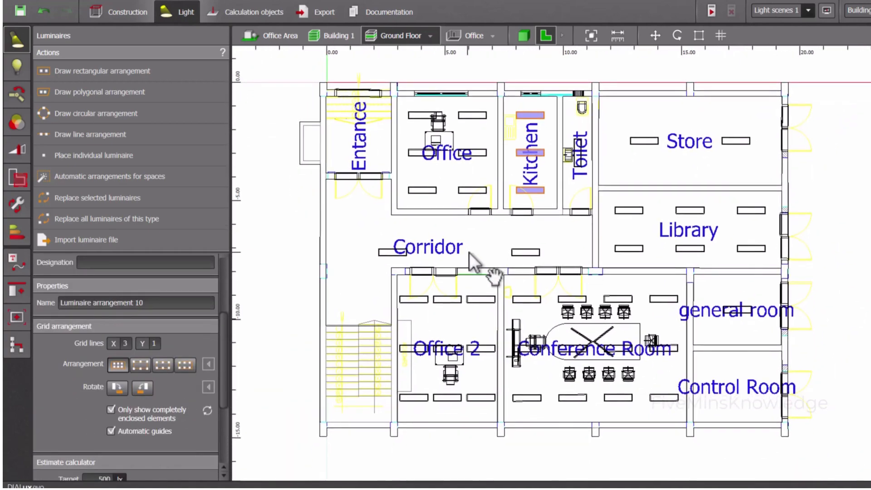
pyautogui.click(368, 137)
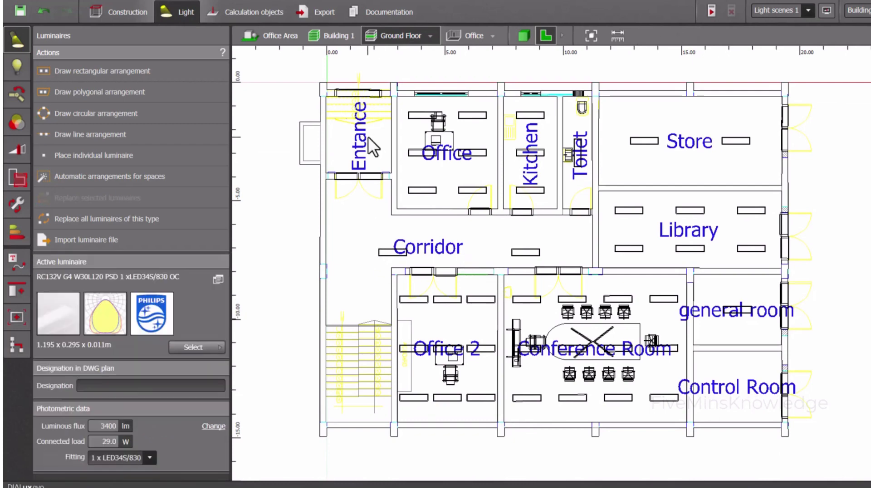
pyautogui.click(327, 96)
pyautogui.click(391, 97)
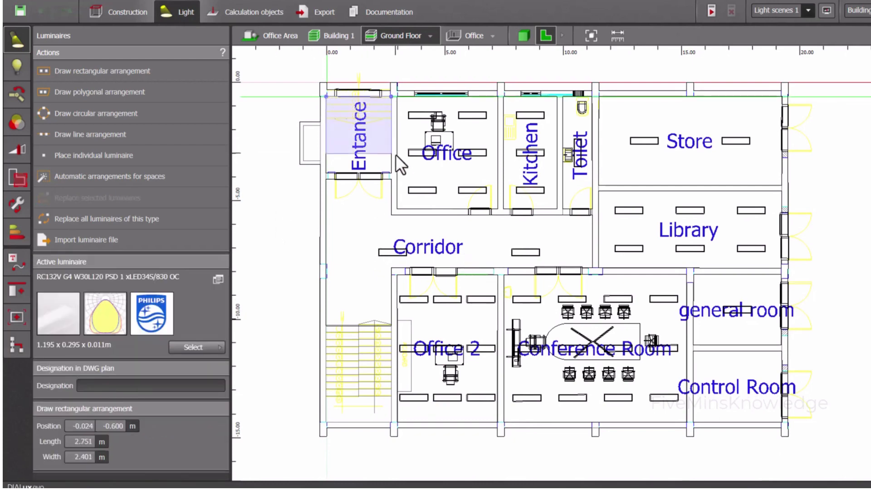
pyautogui.click(391, 174)
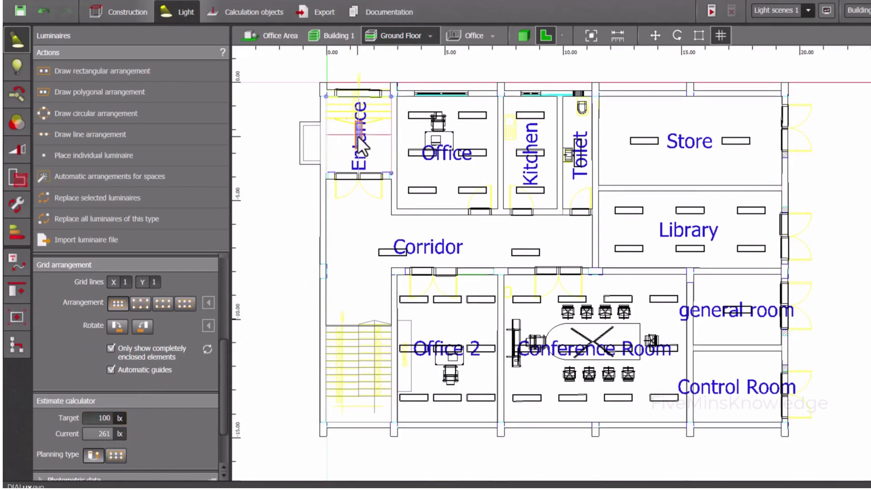
pyautogui.press('Delete')
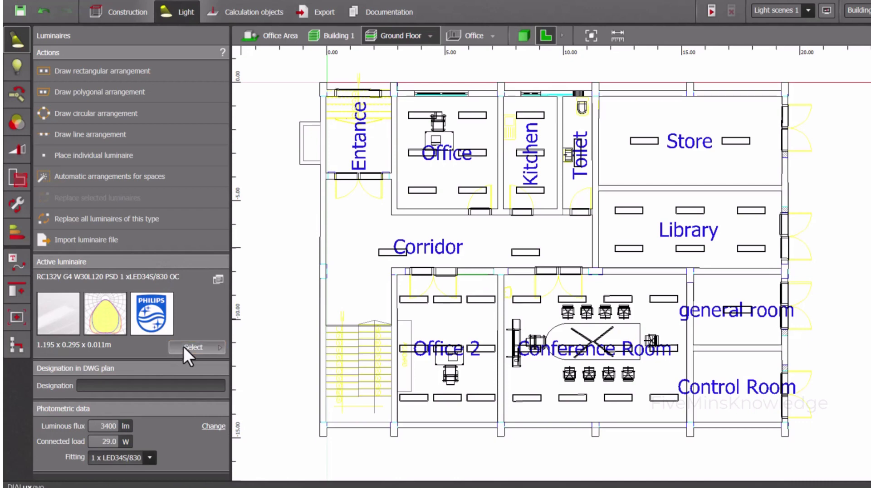
# Open the Philips luminaire catalogue and filter the indoor luminaires to the Recessed category
pyautogui.click(199, 347)
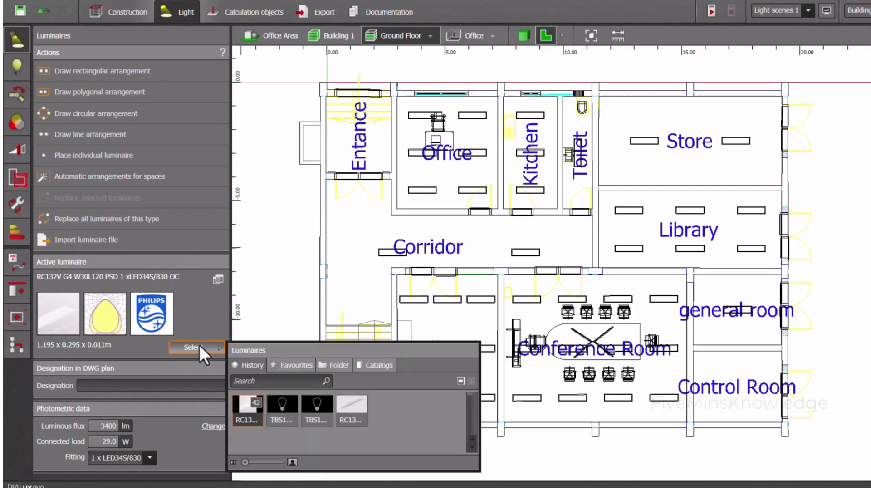
pyautogui.click(380, 366)
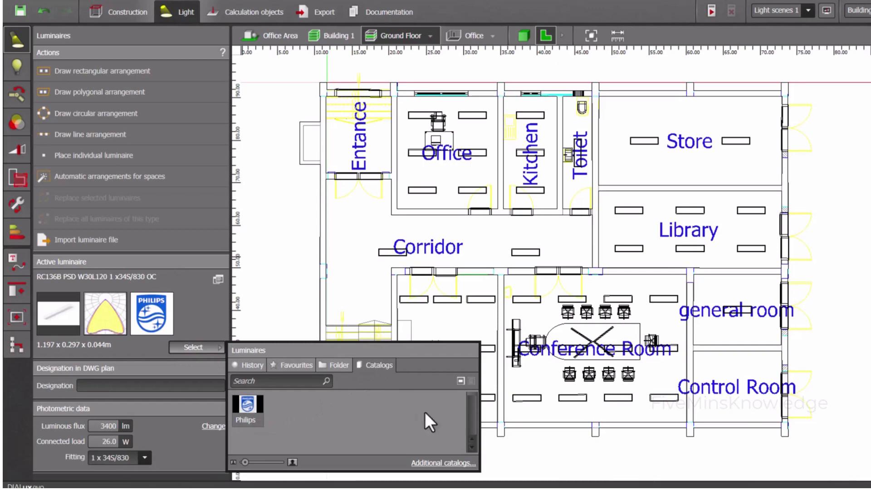
pyautogui.click(255, 412)
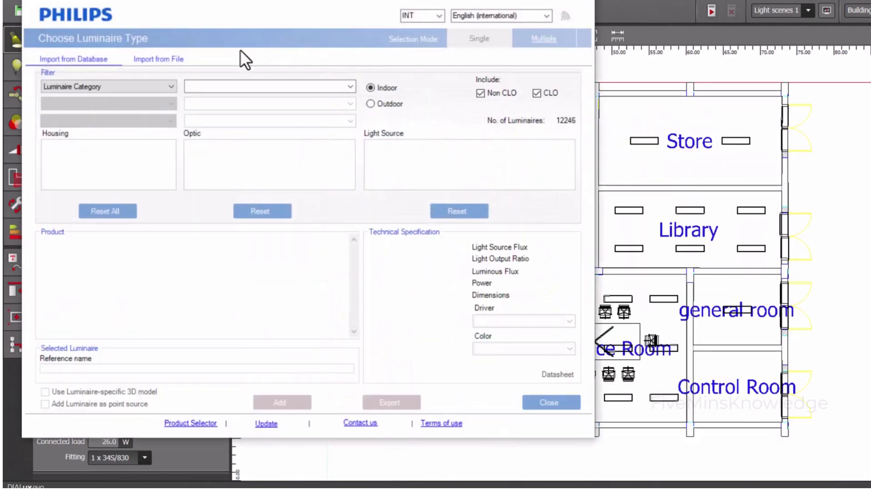
pyautogui.click(350, 86)
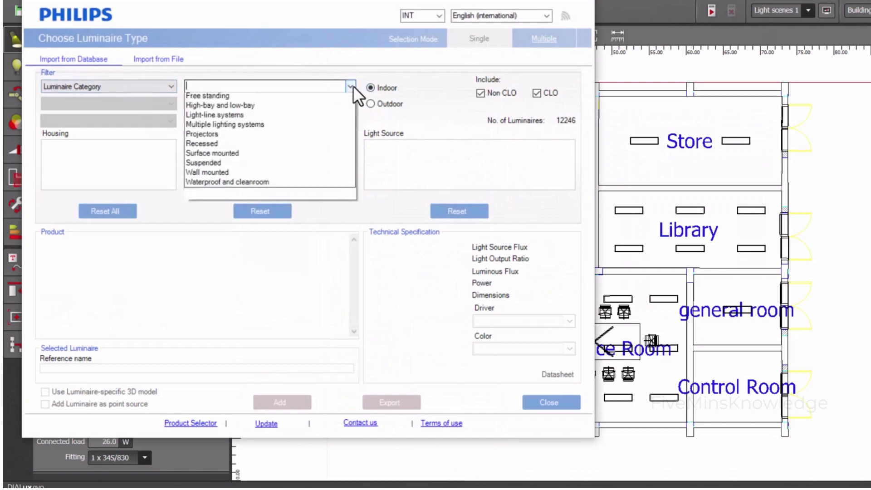
pyautogui.click(307, 173)
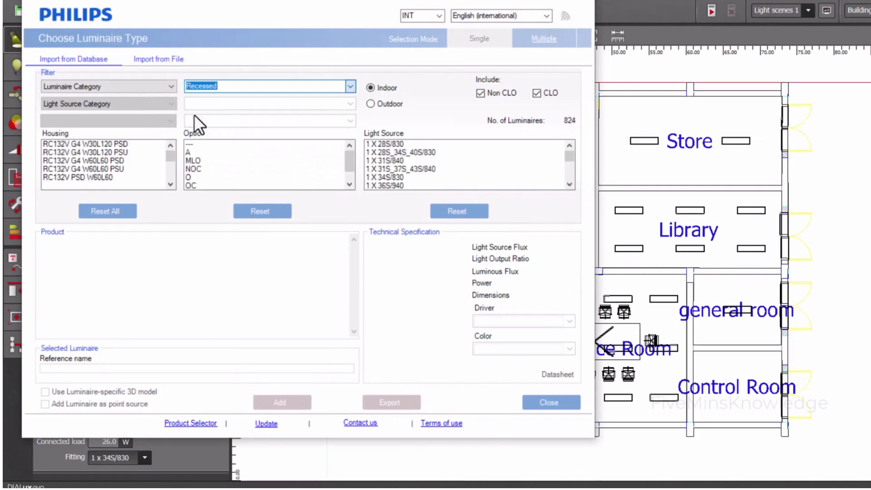
# Narrow the recessed luminaires by light source category to LED module, system flux 2800 lm
pyautogui.click(170, 103)
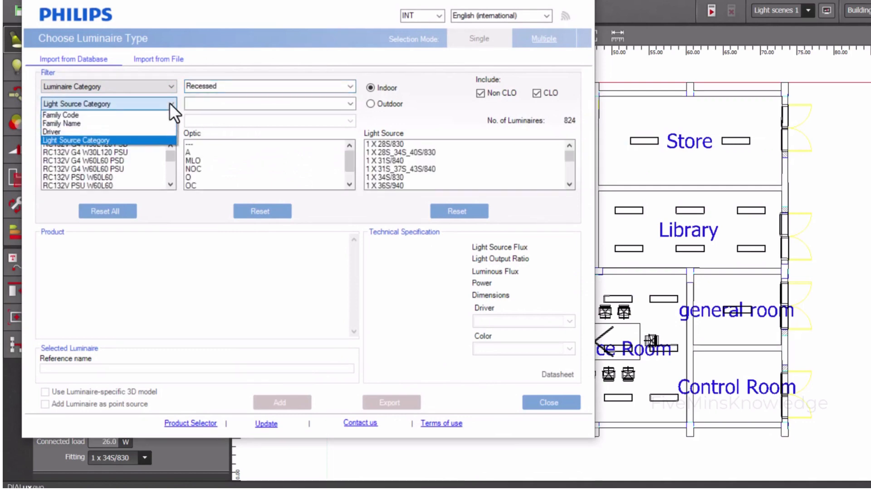
pyautogui.click(170, 103)
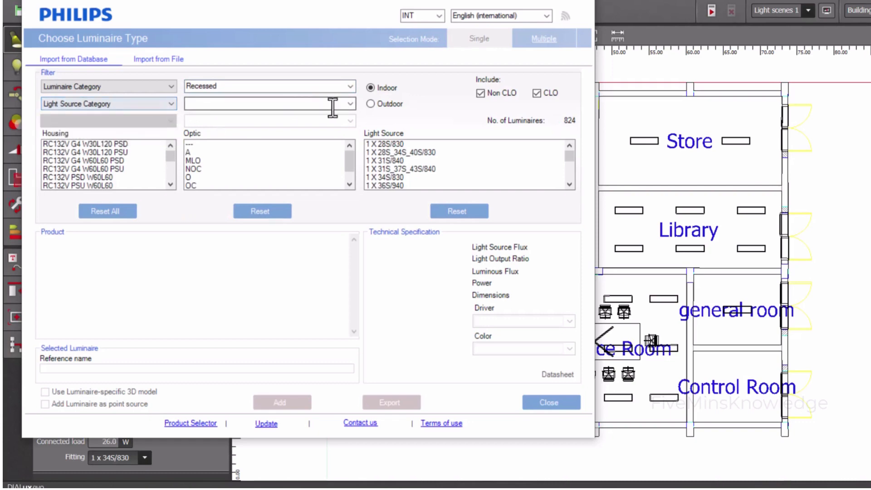
pyautogui.click(350, 103)
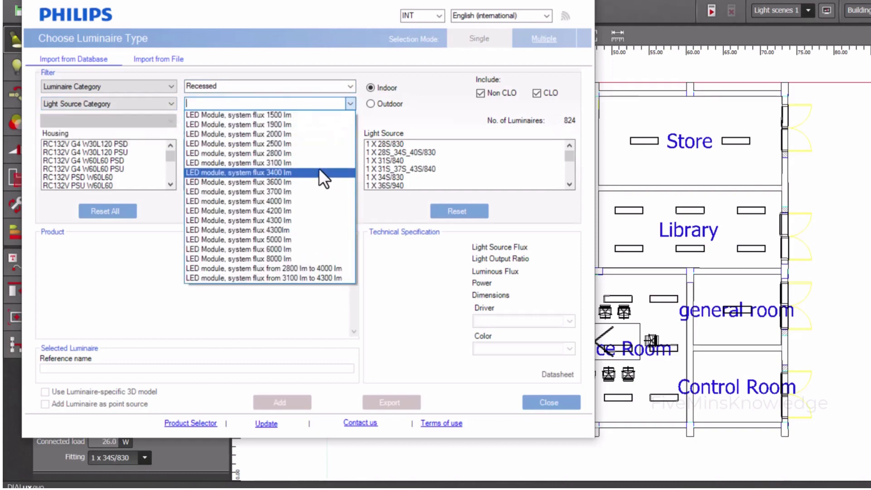
pyautogui.click(284, 153)
pyautogui.click(282, 154)
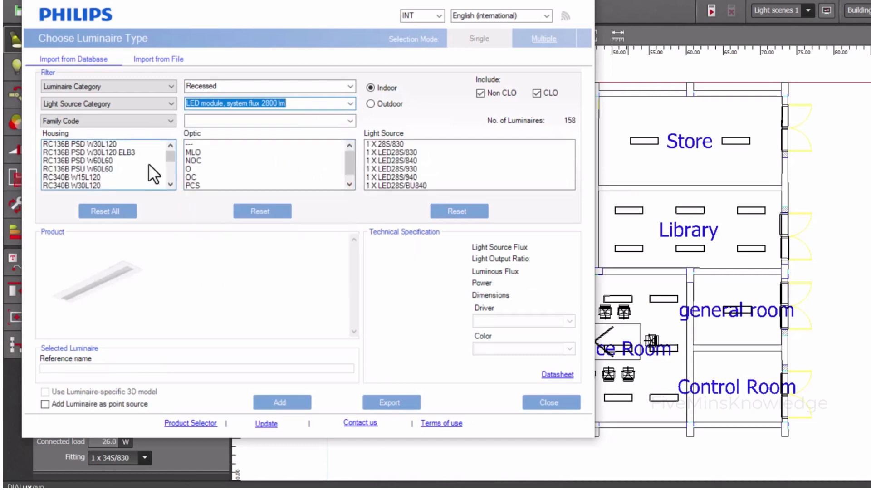
# Choose light source 1 X 28S/830, optic OC and housing RC136B PSD W30L120, and add this luminaire to the project
pyautogui.click(376, 143)
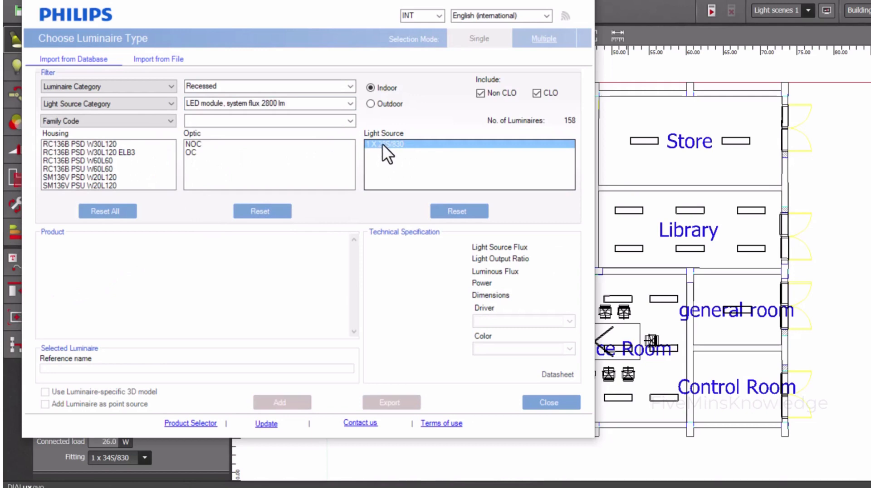
pyautogui.click(195, 151)
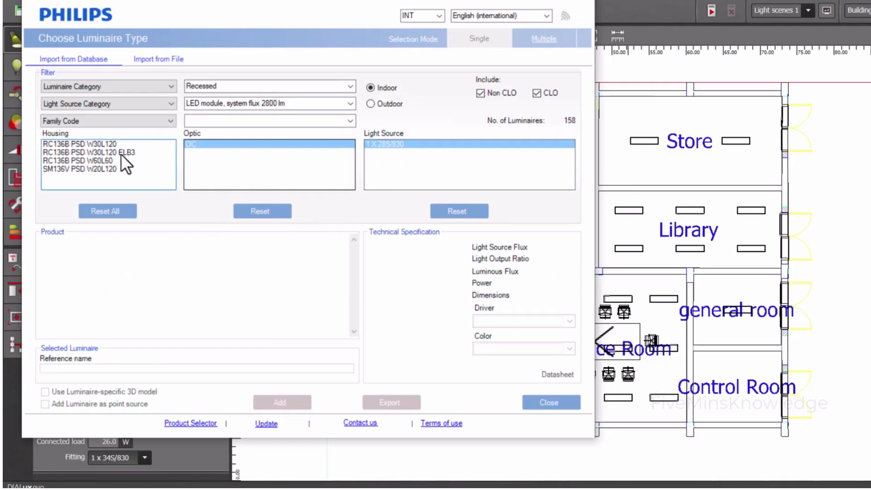
pyautogui.click(86, 145)
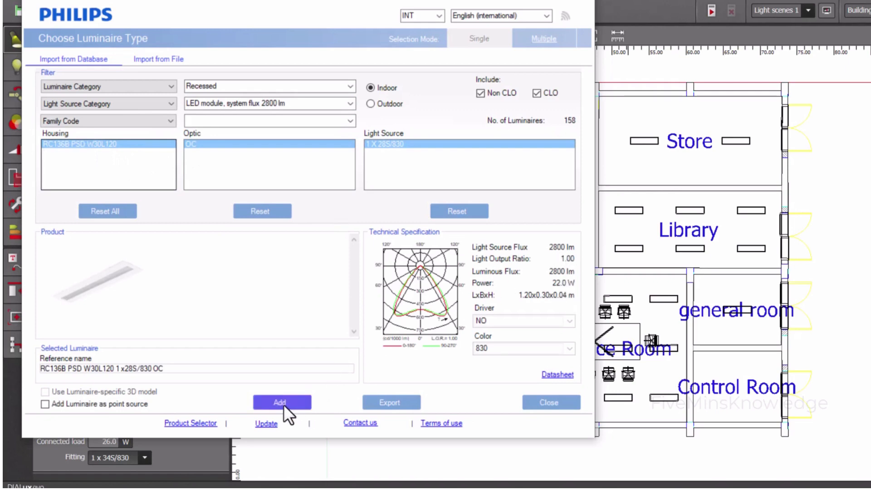
pyautogui.click(284, 402)
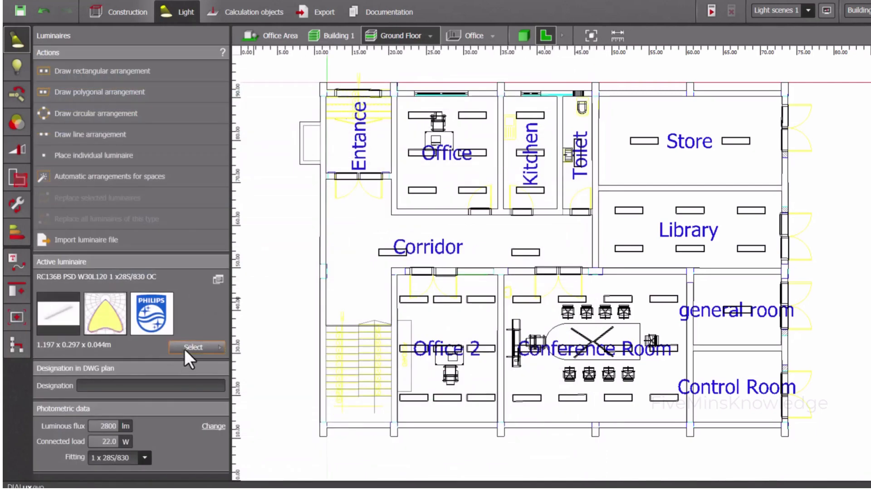
pyautogui.click(185, 349)
pyautogui.click(251, 366)
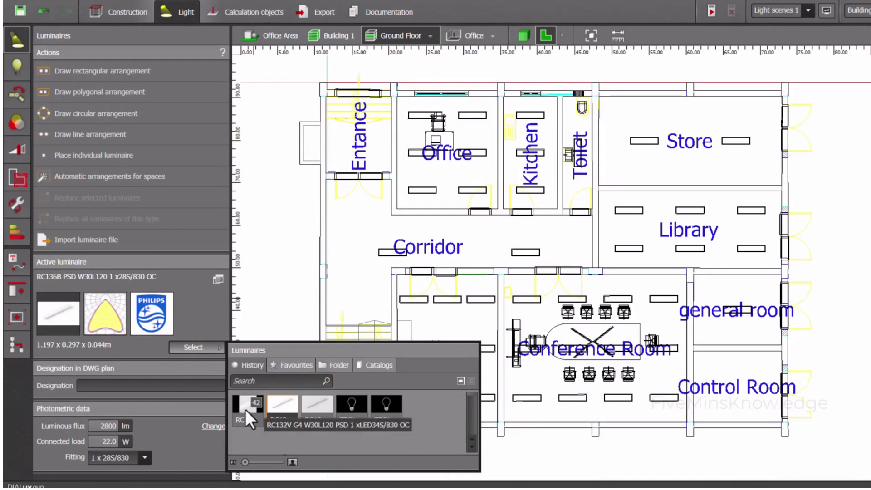
pyautogui.click(72, 317)
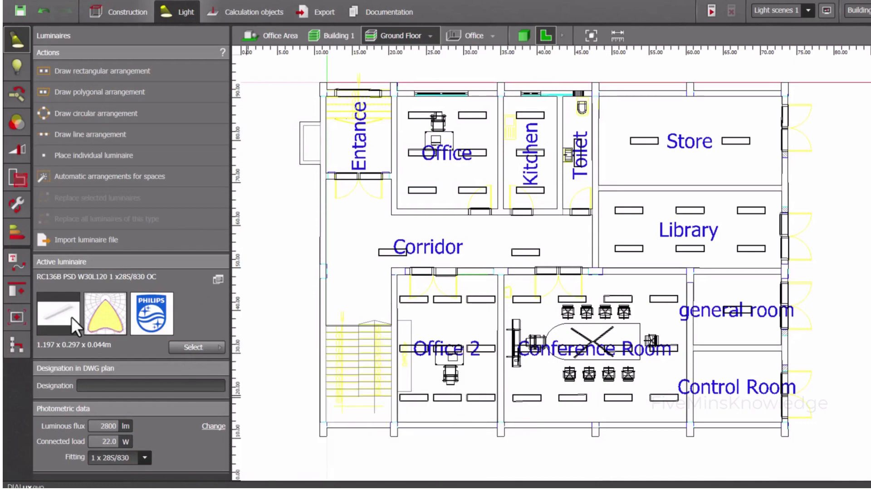
# Try a rectangular arrangement of the 2800 lm luminaire over the Entrance, compare its estimate with the target, and delete it
pyautogui.click(136, 72)
pyautogui.scroll(3, 326, 93)
pyautogui.click(326, 226)
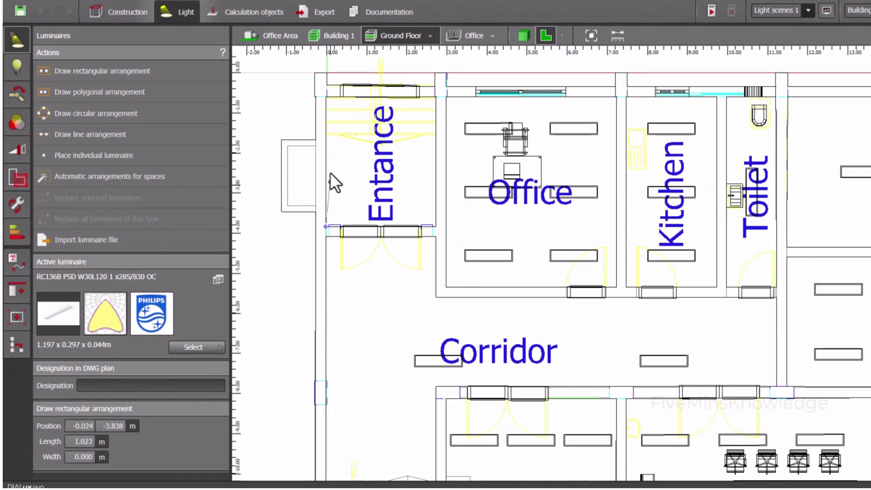
pyautogui.click(325, 97)
pyautogui.click(434, 136)
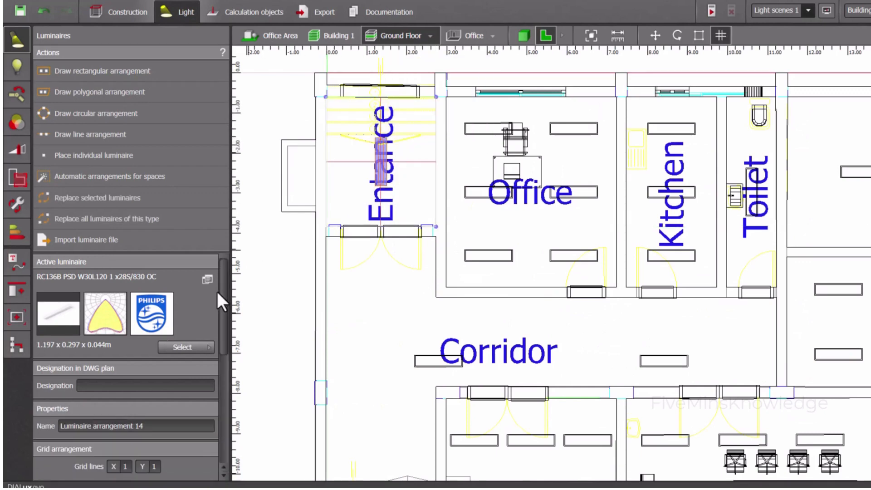
pyautogui.scroll(-5, 173, 400)
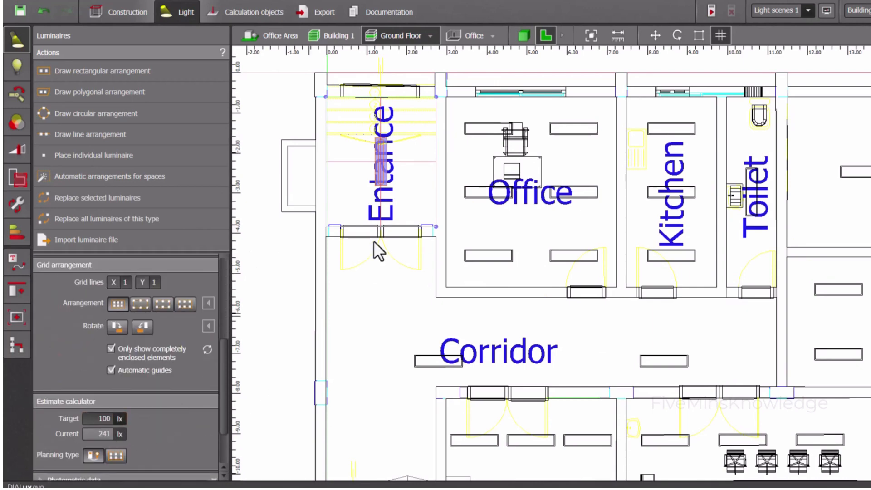
pyautogui.click(380, 177)
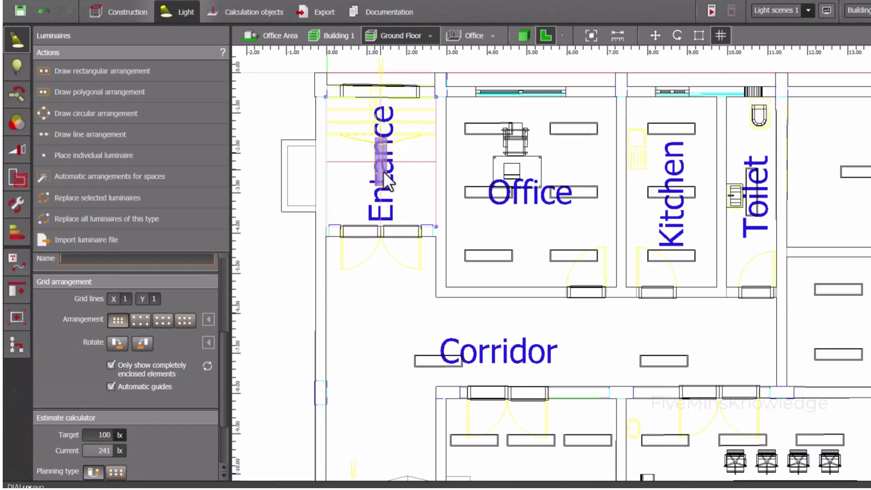
pyautogui.press('Escape')
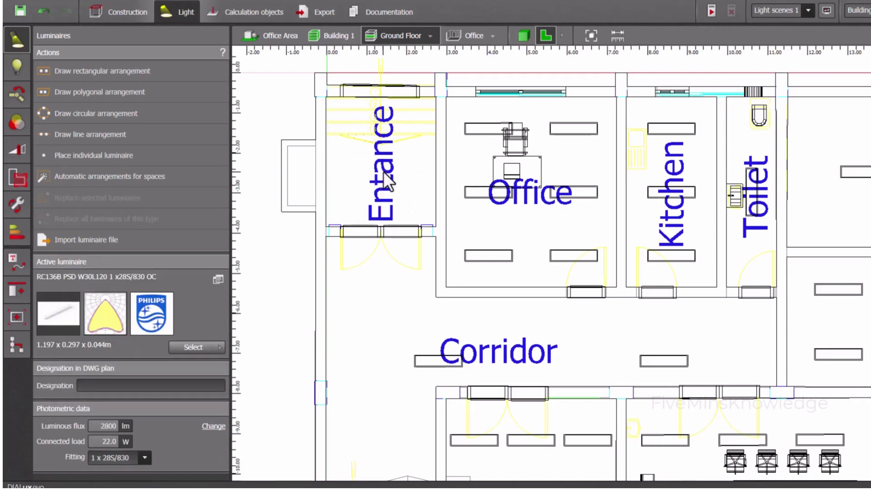
# Draw a rectangular luminaire arrangement over the Entrance from corner to corner, check its estimated illuminance, and save the project
pyautogui.click(119, 71)
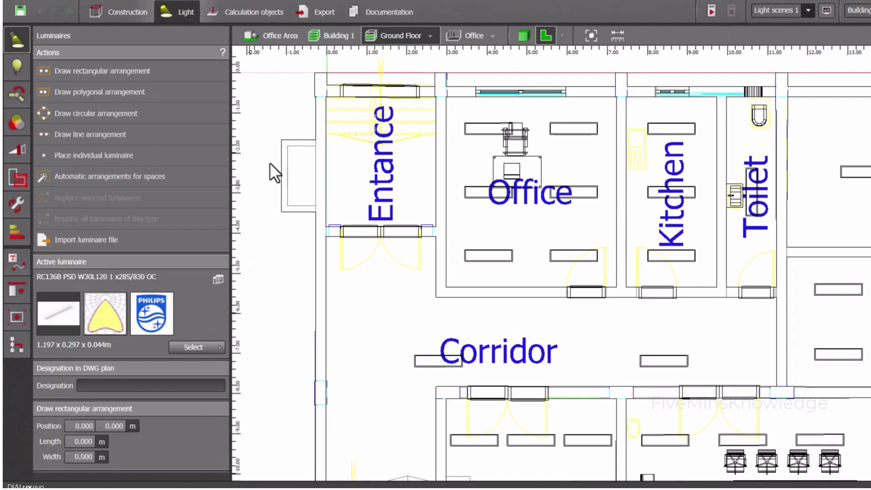
pyautogui.click(435, 227)
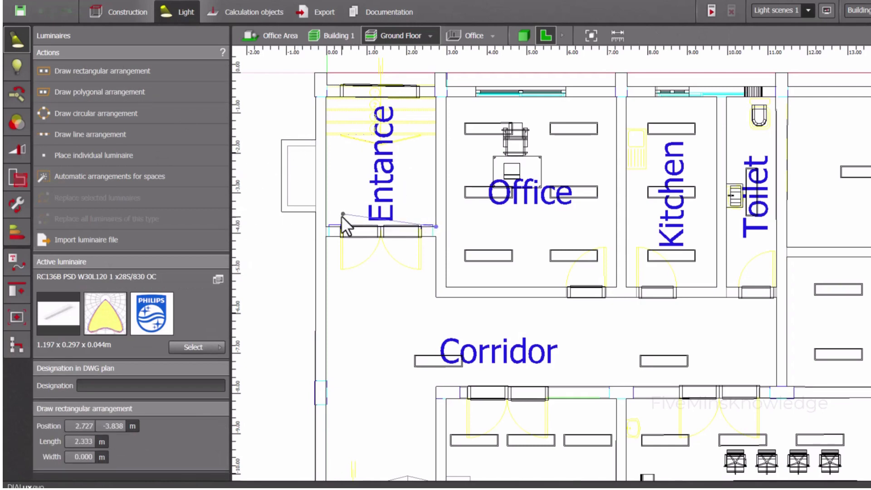
pyautogui.click(326, 97)
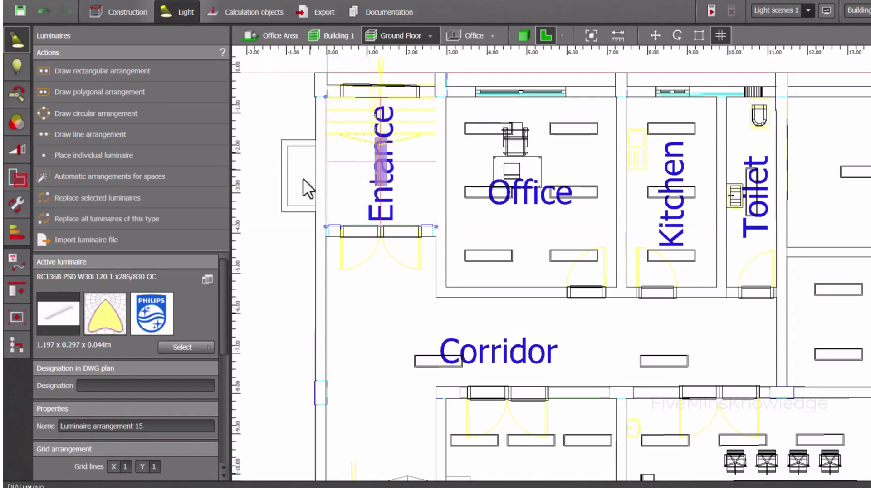
pyautogui.scroll(-3, 102, 388)
pyautogui.scroll(-3, 102, 388)
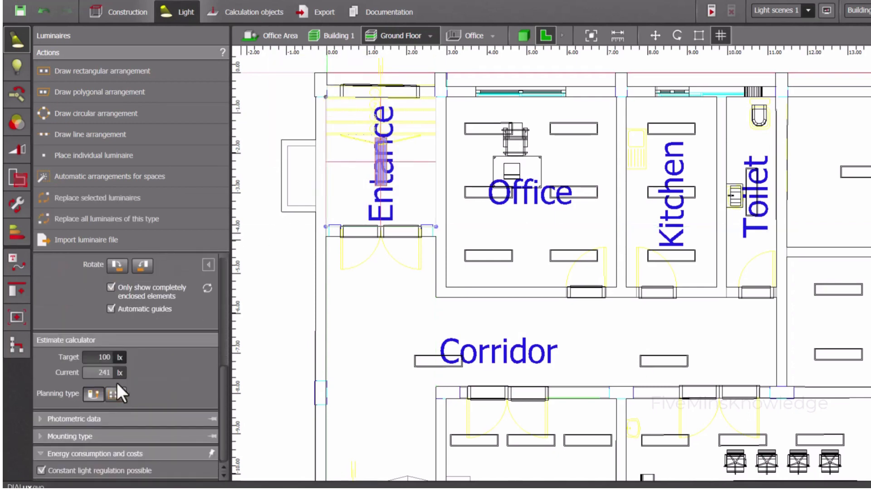
pyautogui.scroll(5, 156, 355)
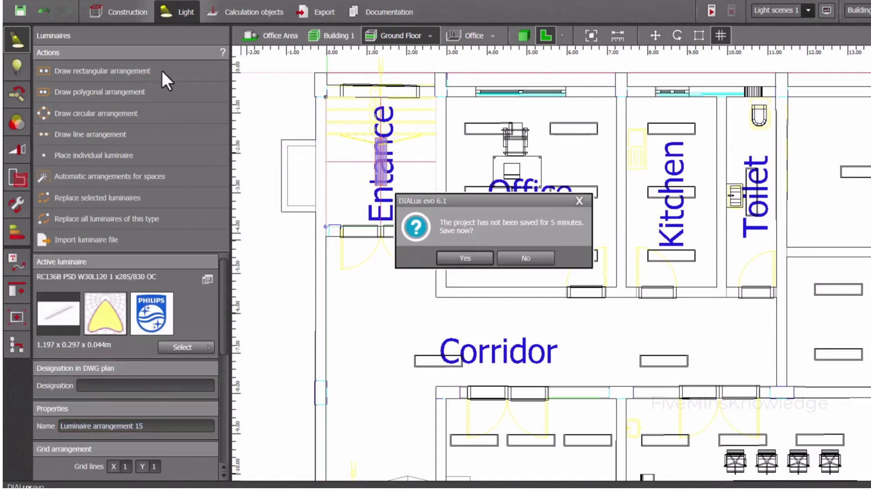
pyautogui.click(492, 258)
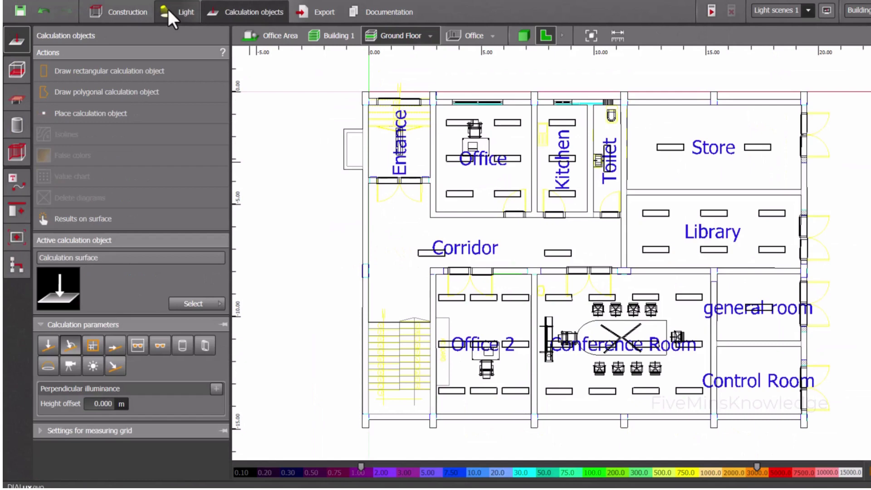
# Draw a rectangular luminaire arrangement about 3.8 m long over the Control Room and rotate its luminaires a quarter turn
pyautogui.click(169, 12)
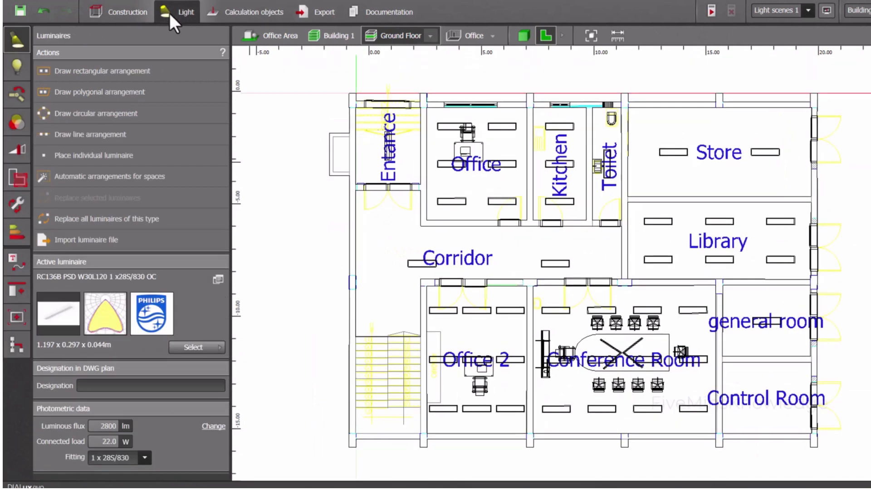
pyautogui.click(134, 69)
pyautogui.click(810, 432)
pyautogui.click(725, 431)
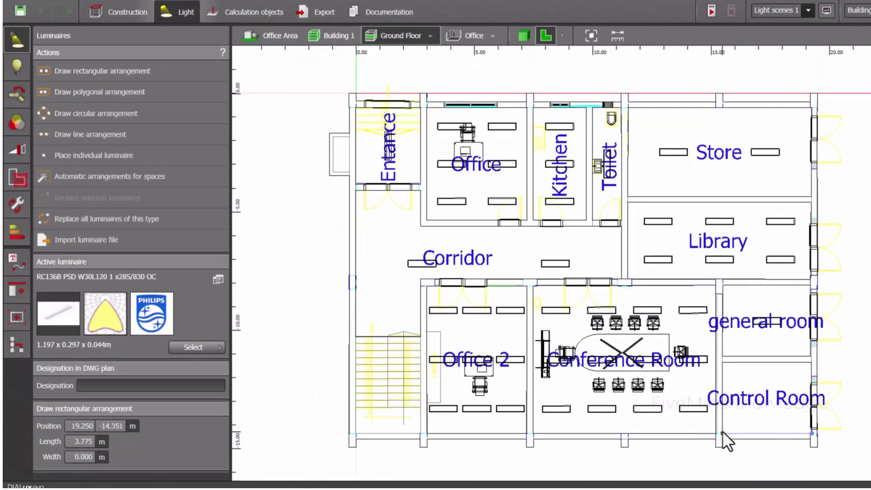
pyautogui.click(718, 362)
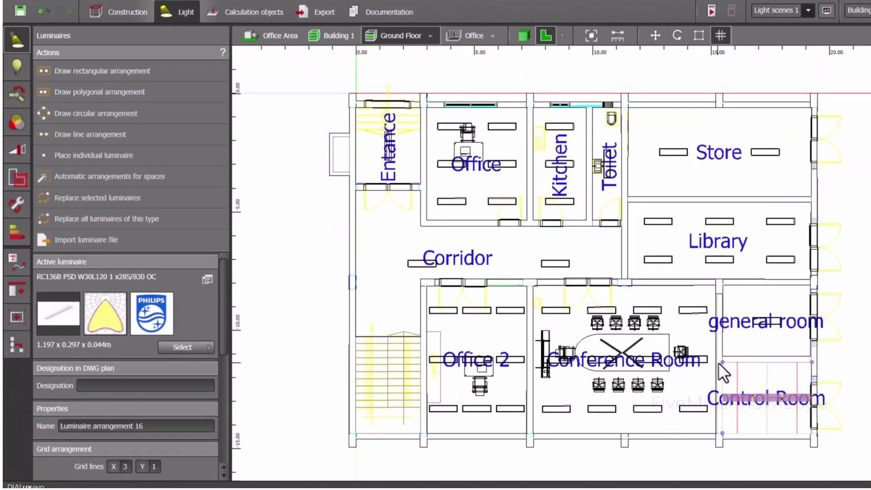
pyautogui.scroll(-5, 160, 361)
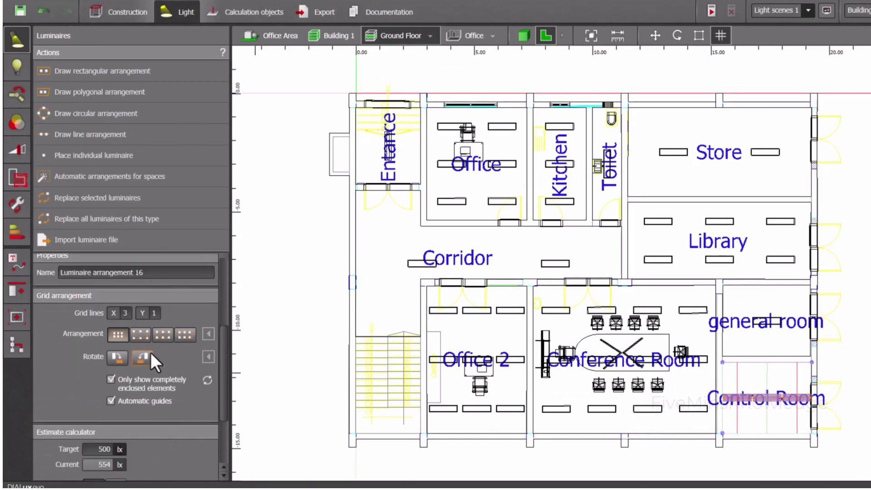
pyautogui.click(150, 354)
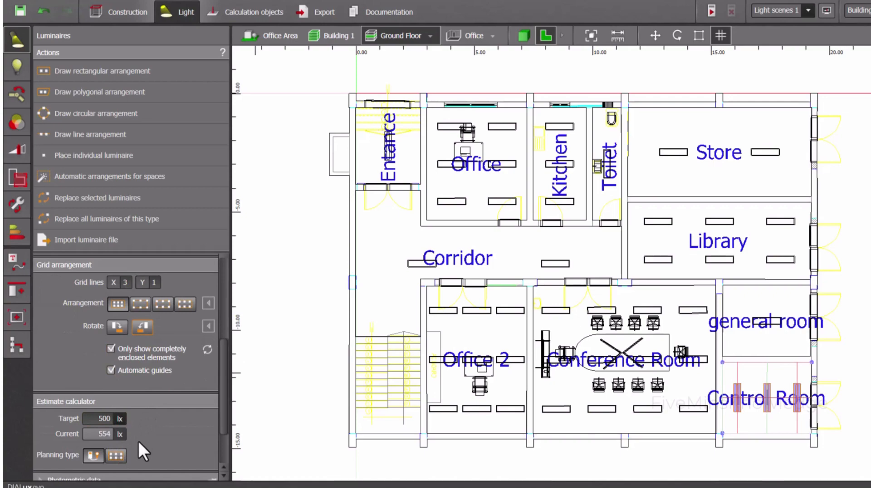
# Examine the luminaire layout of the ground-floor rooms in the 3D view of the calculation objects
pyautogui.click(245, 12)
pyautogui.click(524, 35)
pyautogui.moveTo(533, 257); pyautogui.dragTo(524, 256, button='right')
pyautogui.click(475, 275)
pyautogui.moveTo(448, 240); pyautogui.dragTo(445, 213, button='right')
pyautogui.scroll(4, 467, 243)
pyautogui.scroll(4, 467, 210)
pyautogui.scroll(-3, 468, 208)
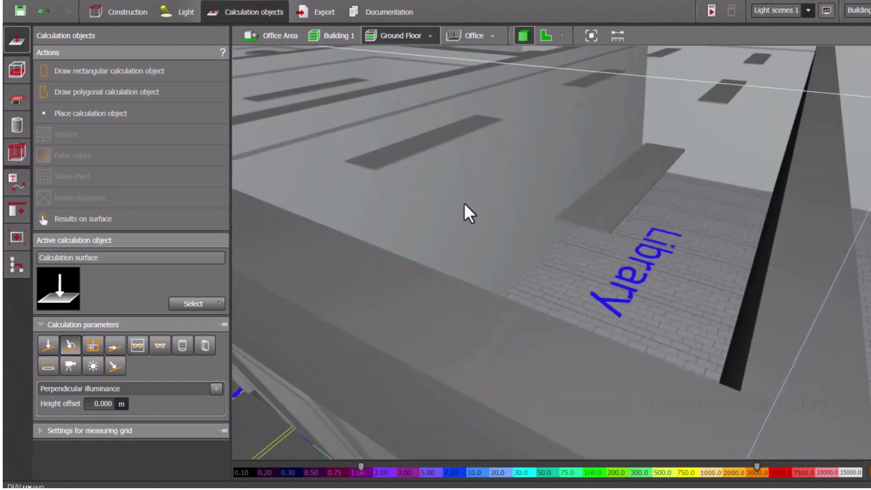
pyautogui.scroll(-5, 454, 193)
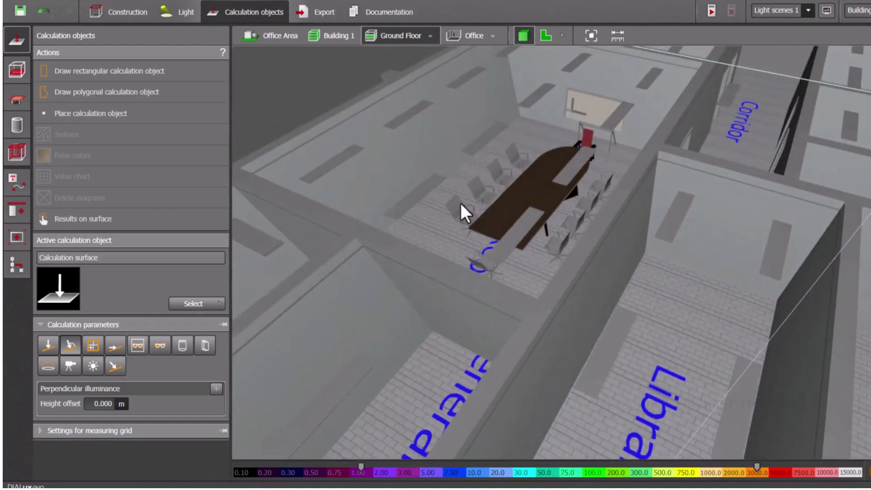
pyautogui.moveTo(461, 203); pyautogui.dragTo(485, 231, button='right')
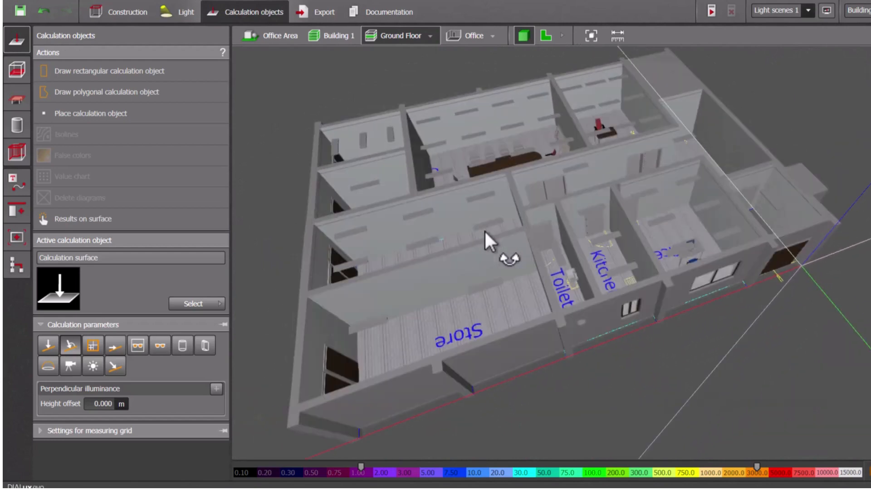
# Run the lighting calculation for the project
pyautogui.click(711, 10)
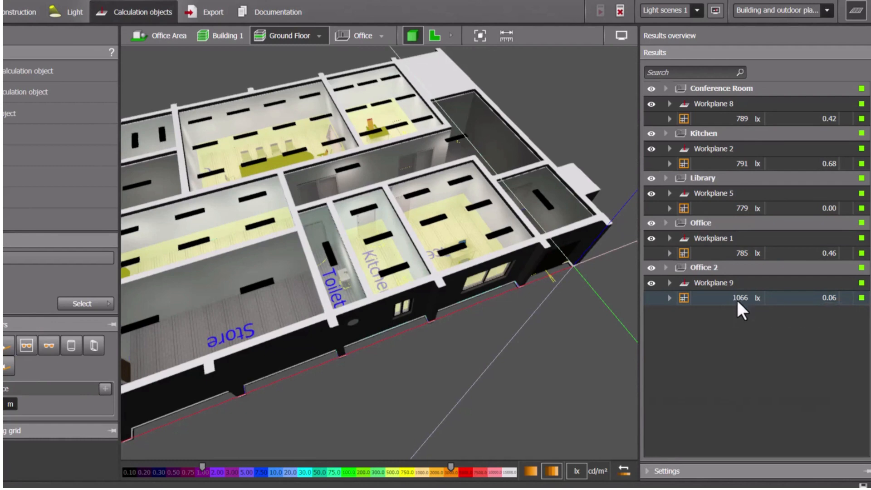
# Compare the calculated illuminance of the Office 2 workplane with its target in the results overview
pyautogui.click(669, 298)
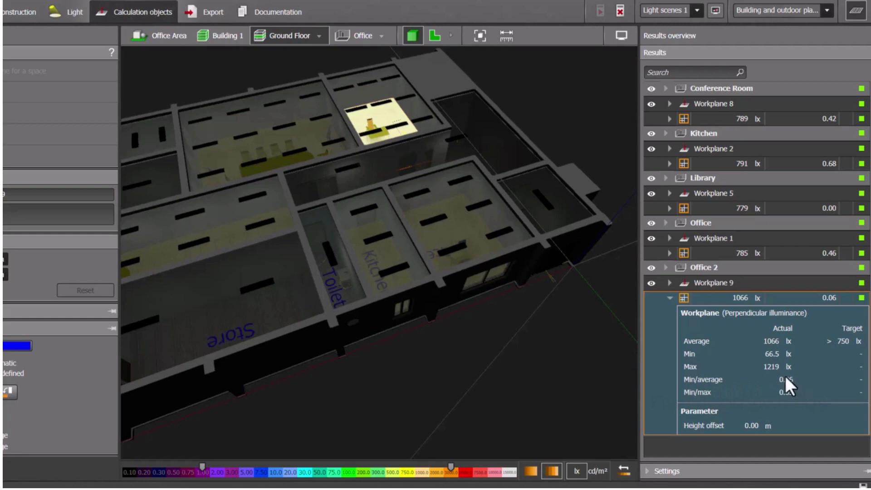
pyautogui.click(670, 298)
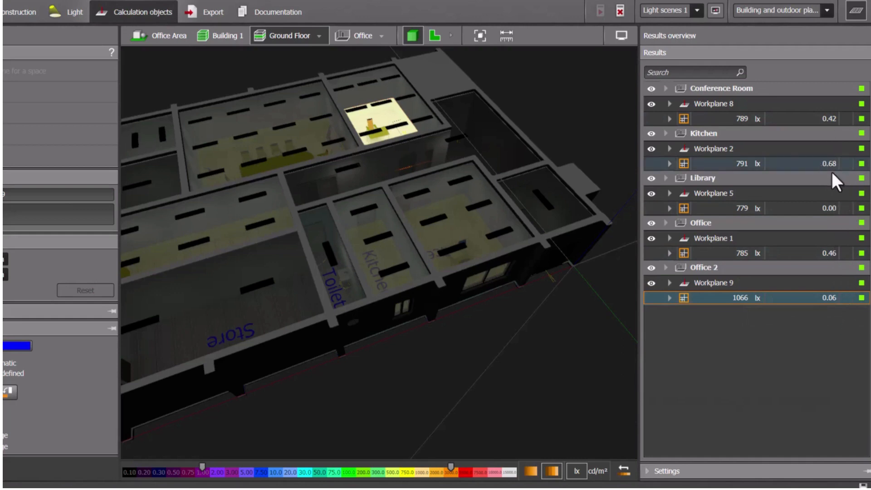
pyautogui.click(352, 219)
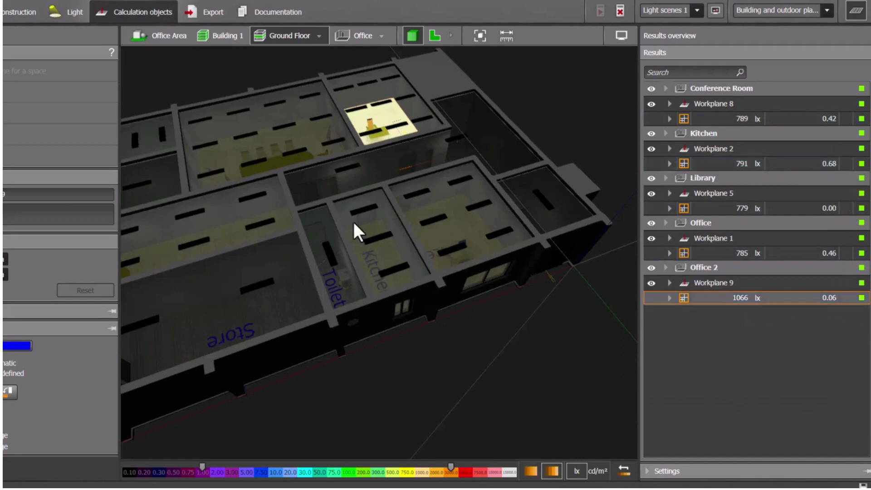
# Examine the calculated ground-floor workplanes and the luminaires over the Kitchen in the 3D view
pyautogui.moveTo(301, 198); pyautogui.dragTo(357, 204)
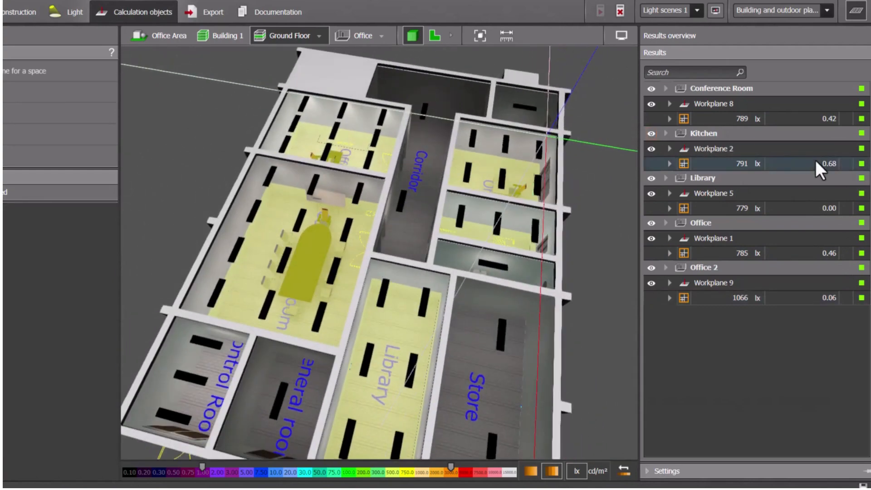
pyautogui.moveTo(429, 288); pyautogui.dragTo(491, 366)
pyautogui.moveTo(430, 127); pyautogui.dragTo(420, 235, button='middle')
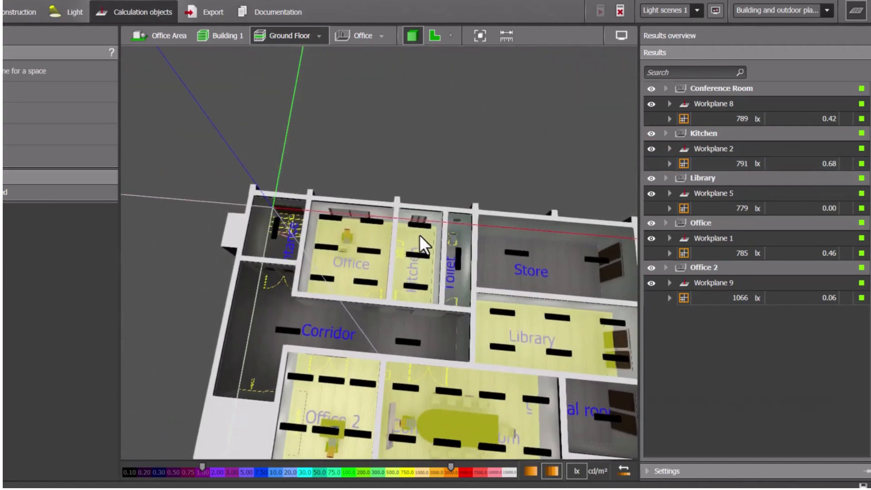
pyautogui.scroll(6, 415, 217)
pyautogui.scroll(3, 412, 223)
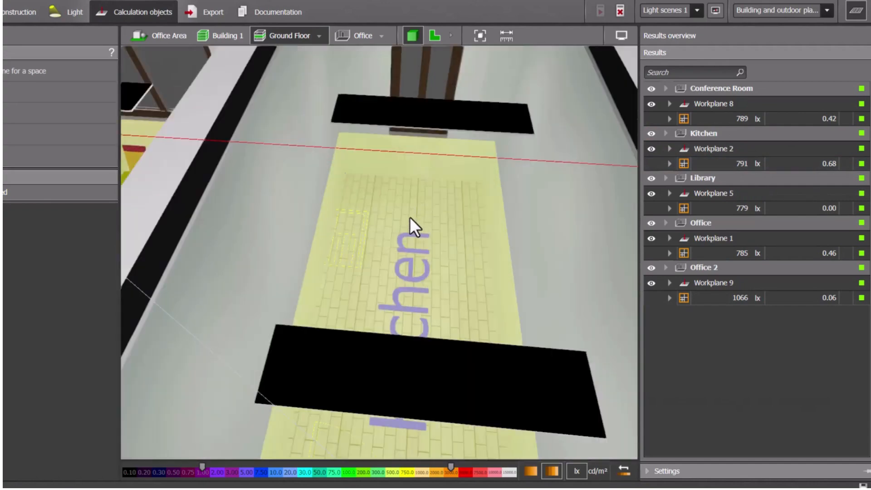
pyautogui.scroll(-5, 412, 232)
pyautogui.moveTo(413, 236)
pyautogui.mouseDown()
pyautogui.moveTo(424, 216)
pyautogui.moveTo(407, 240)
pyautogui.mouseUp()
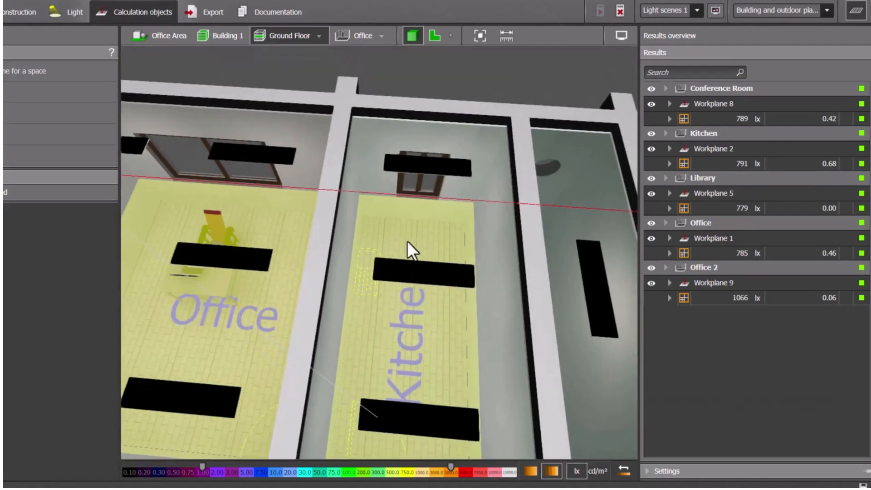
# Open the Kitchen space on its own and compare its workplane's calculated illuminance with the target
pyautogui.click(375, 38)
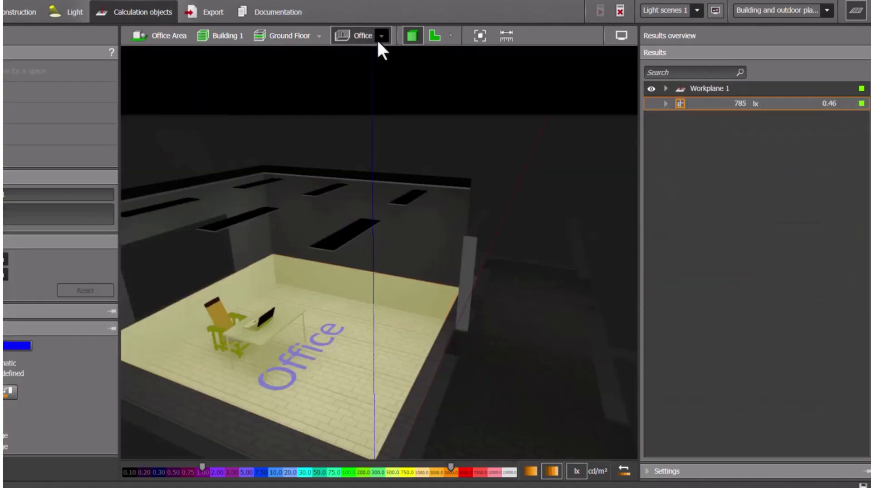
pyautogui.click(381, 37)
pyautogui.click(411, 64)
pyautogui.moveTo(410, 300); pyautogui.dragTo(550, 358, button='middle')
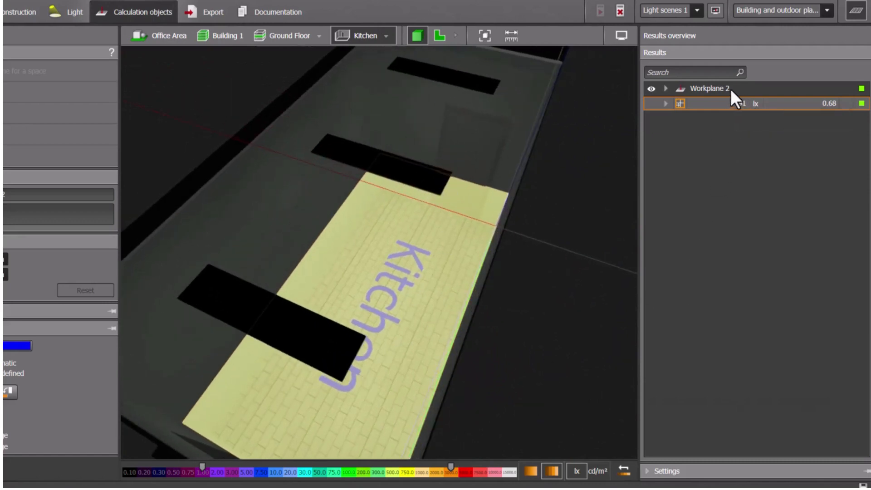
pyautogui.click(665, 104)
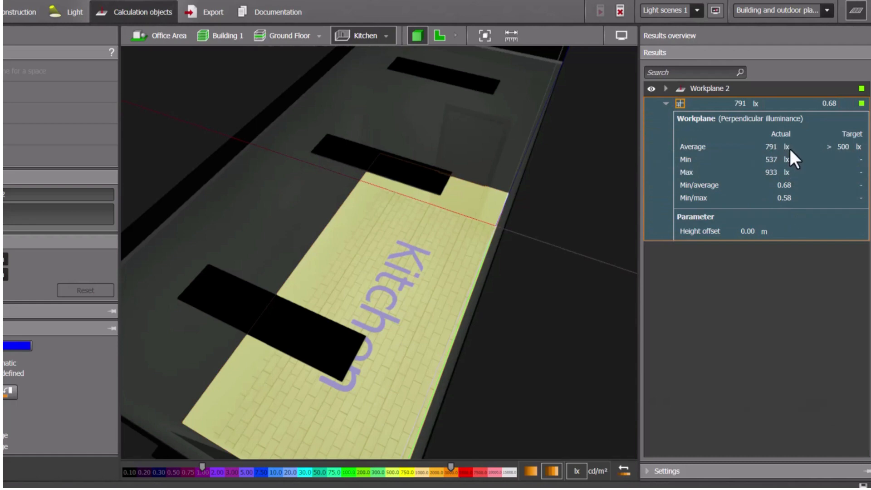
pyautogui.click(666, 104)
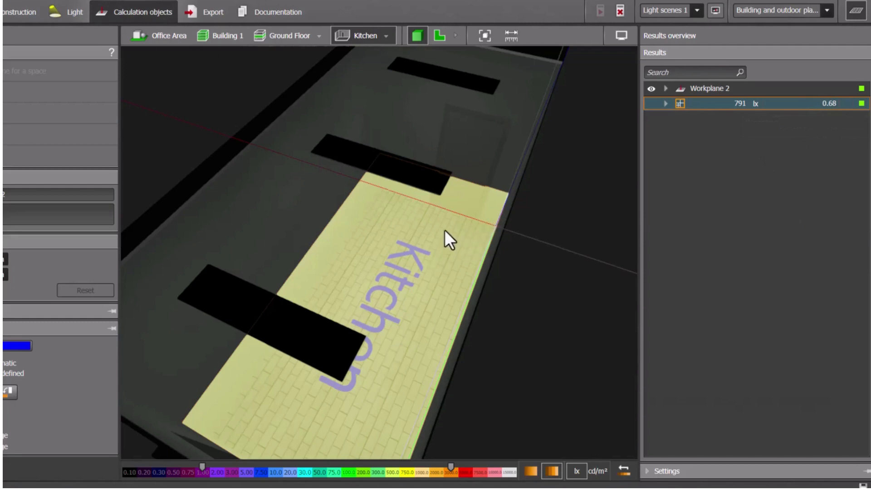
# Switch to the Office space and compare its workplane's calculated illuminance with the target
pyautogui.click(387, 36)
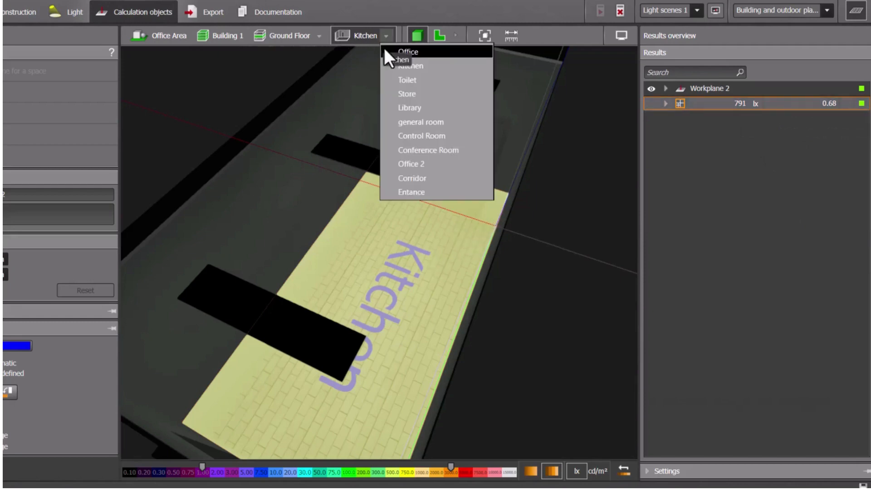
pyautogui.click(383, 48)
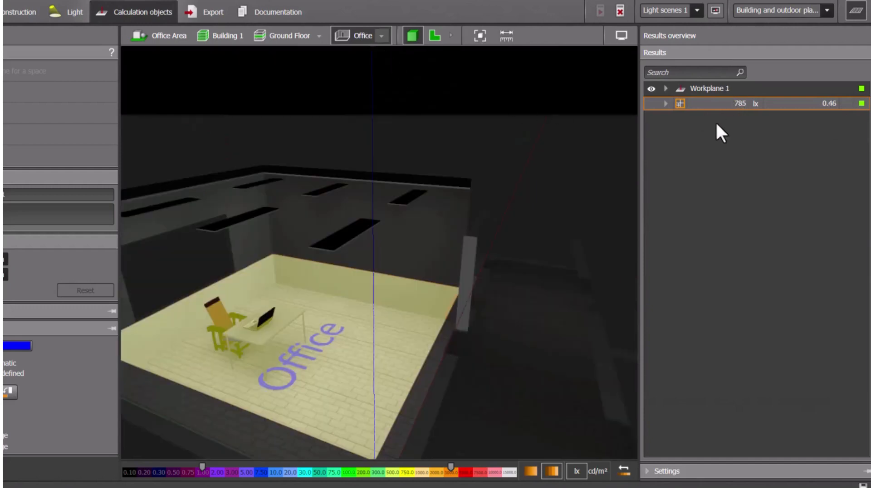
pyautogui.moveTo(363, 327); pyautogui.dragTo(402, 335, button='right')
pyautogui.moveTo(825, 152)
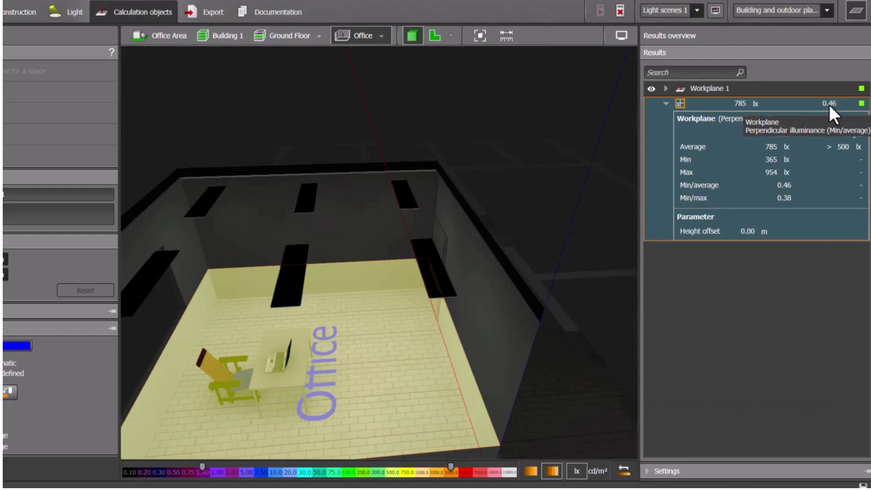
pyautogui.click(666, 104)
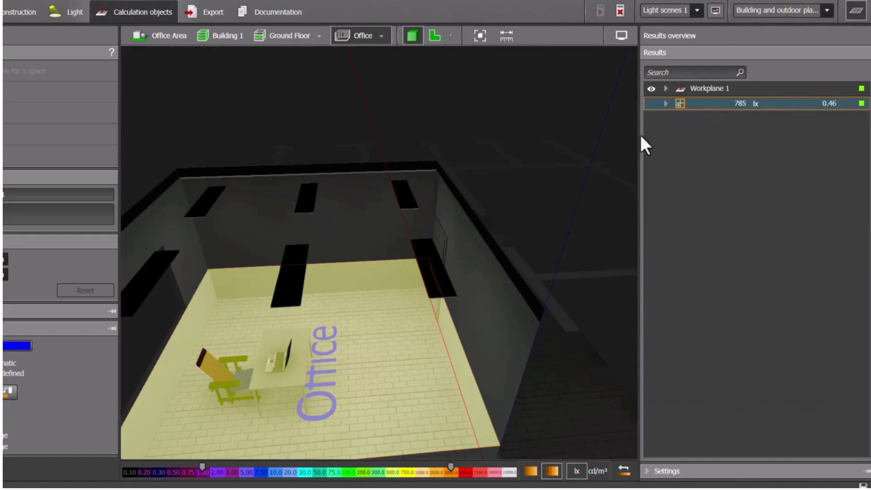
pyautogui.moveTo(415, 265); pyautogui.dragTo(355, 232, button='right')
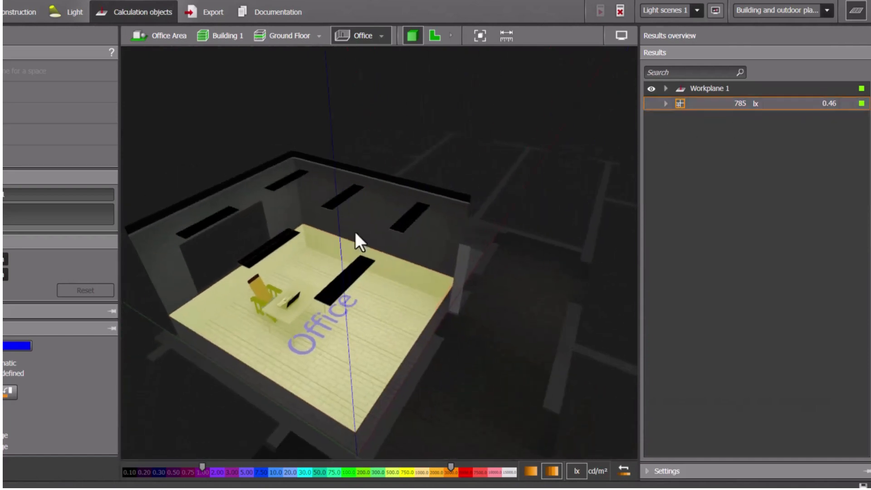
# Return to the whole ground floor and compare the Library workplane's calculated illuminance with its target
pyautogui.click(317, 36)
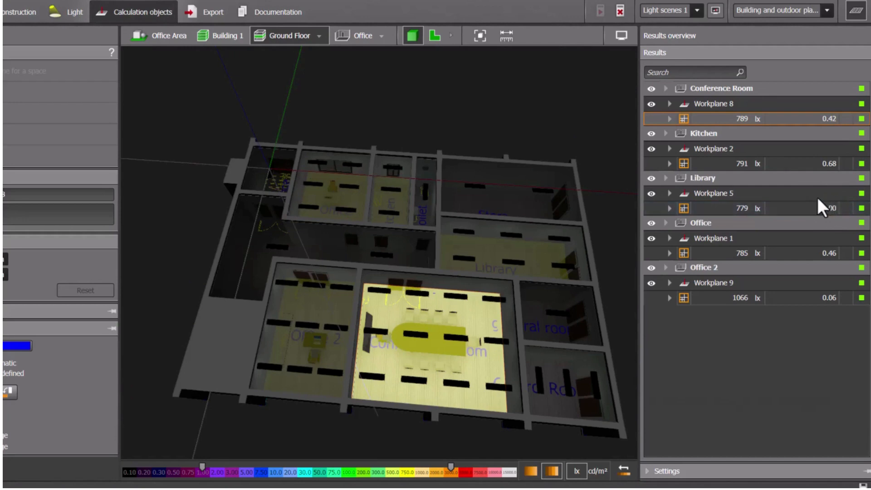
pyautogui.moveTo(548, 354); pyautogui.dragTo(434, 342, button='right')
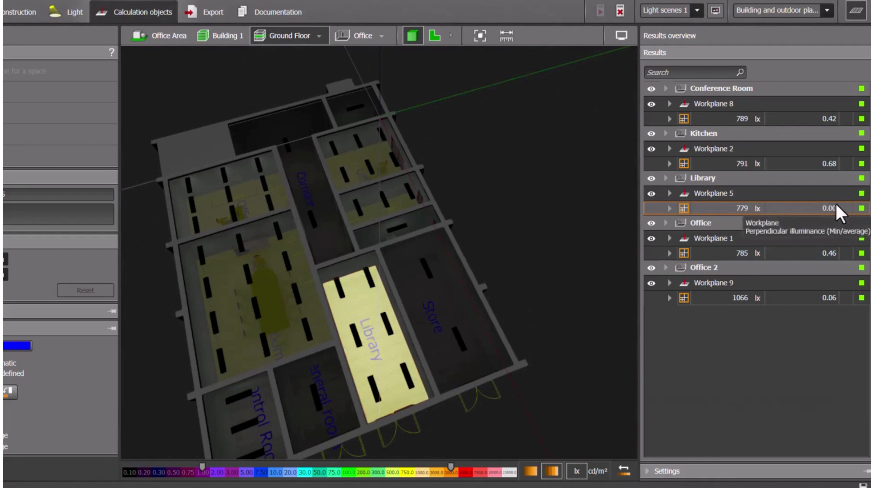
pyautogui.click(670, 208)
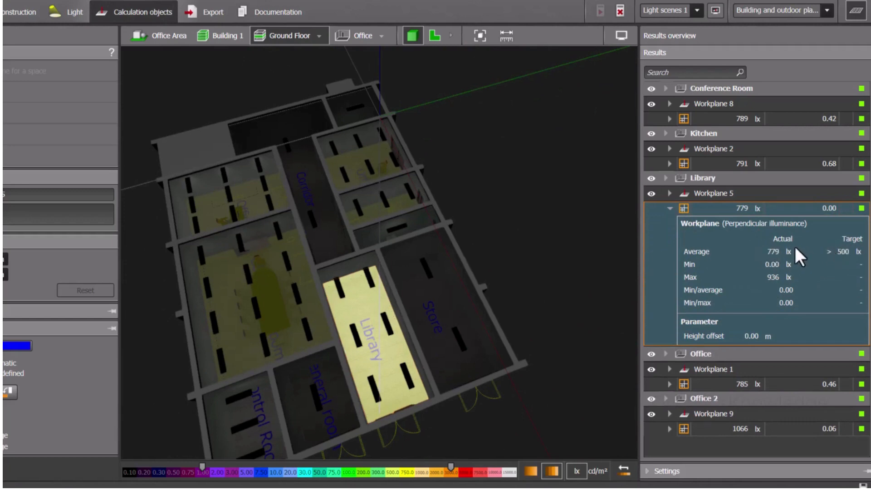
pyautogui.click(670, 208)
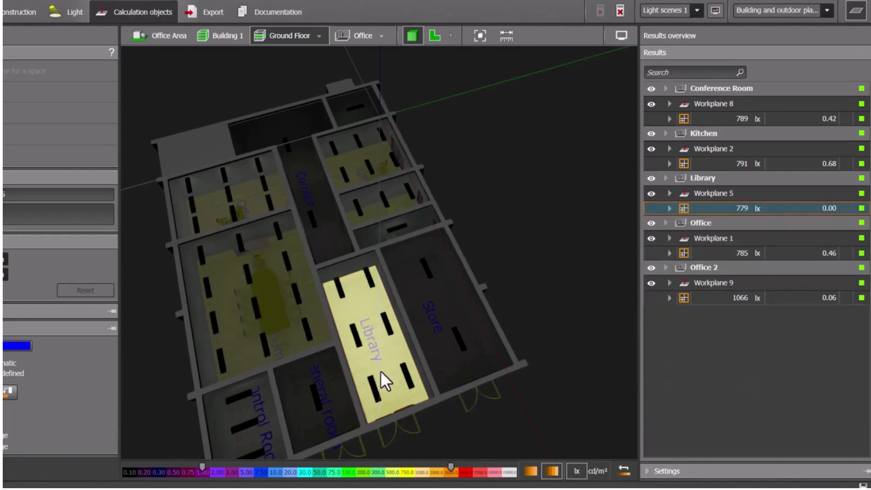
pyautogui.moveTo(463, 288); pyautogui.dragTo(489, 259, button='right')
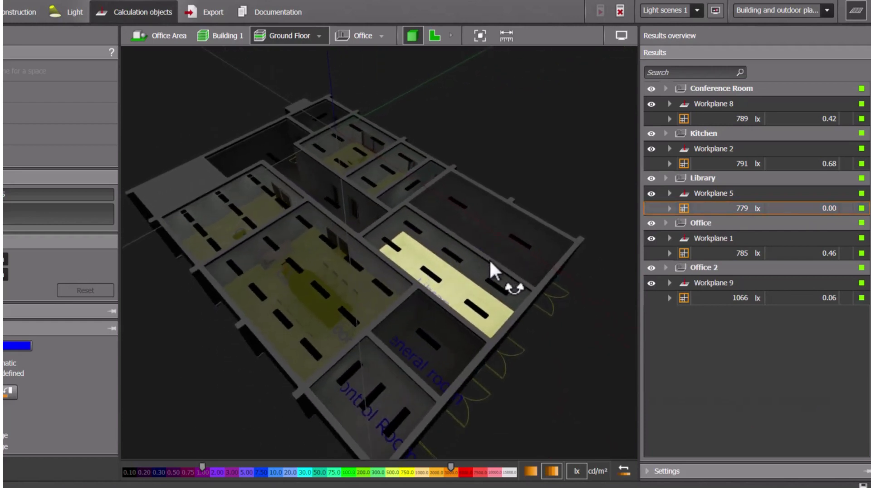
# Hide the results overview and inspect the Conference Room and Office 2 workplanes in the enlarged ground-floor view
pyautogui.click(362, 293)
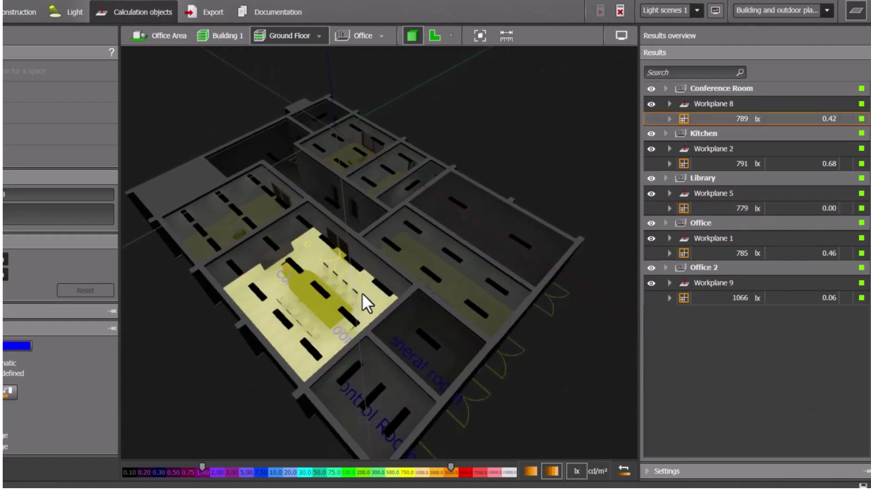
pyautogui.click(856, 14)
pyautogui.scroll(5, 437, 322)
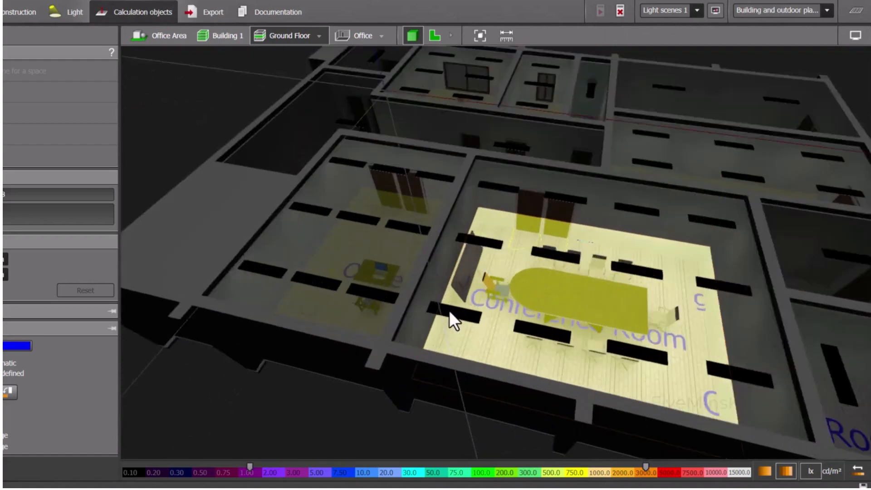
pyautogui.scroll(1, 450, 311)
pyautogui.click(357, 268)
pyautogui.moveTo(358, 268)
pyautogui.mouseDown(button='right')
pyautogui.moveTo(366, 280)
pyautogui.moveTo(366, 271)
pyautogui.mouseUp(button='right')
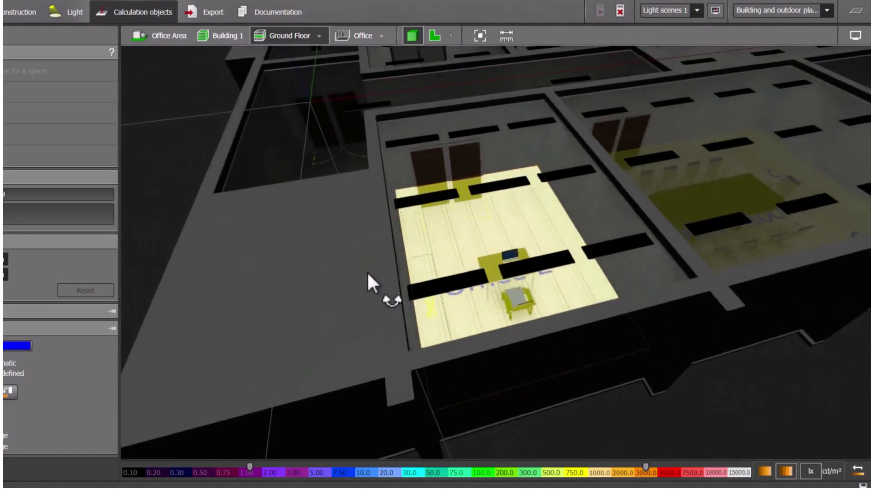
# Open the Office 2 space and examine its workplane, furniture and ceiling luminaires from several angles
pyautogui.click(381, 35)
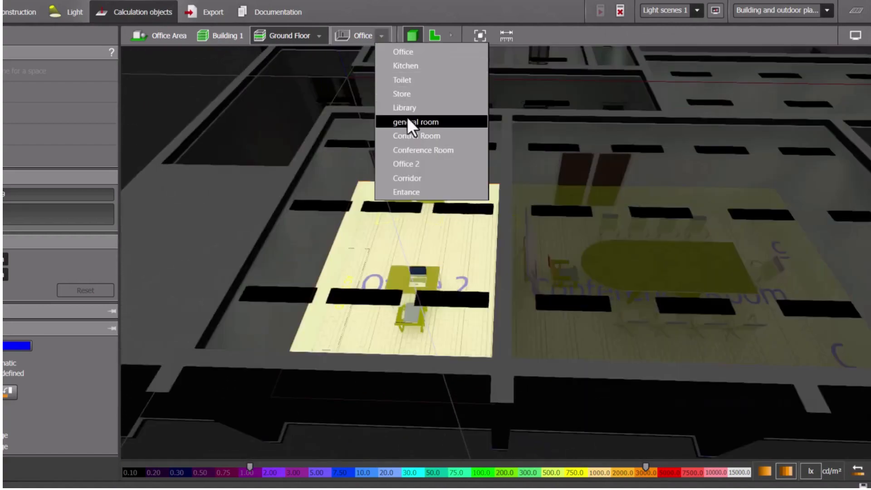
pyautogui.click(410, 164)
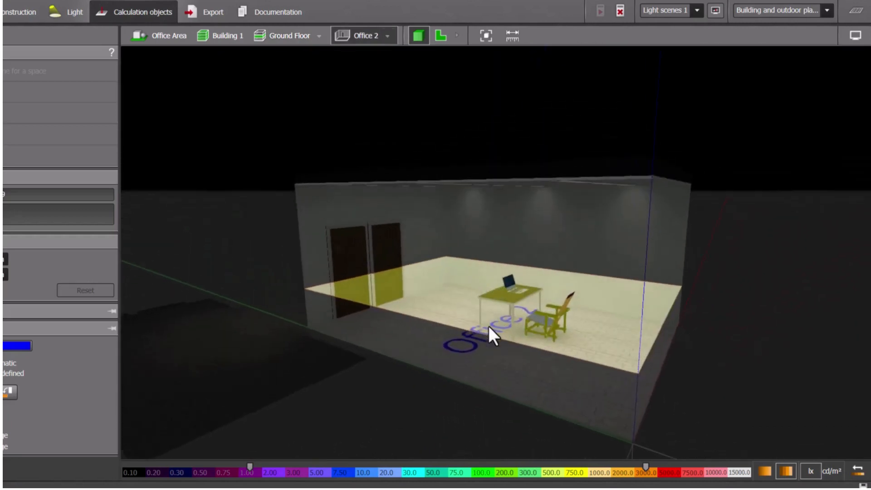
pyautogui.scroll(3, 489, 326)
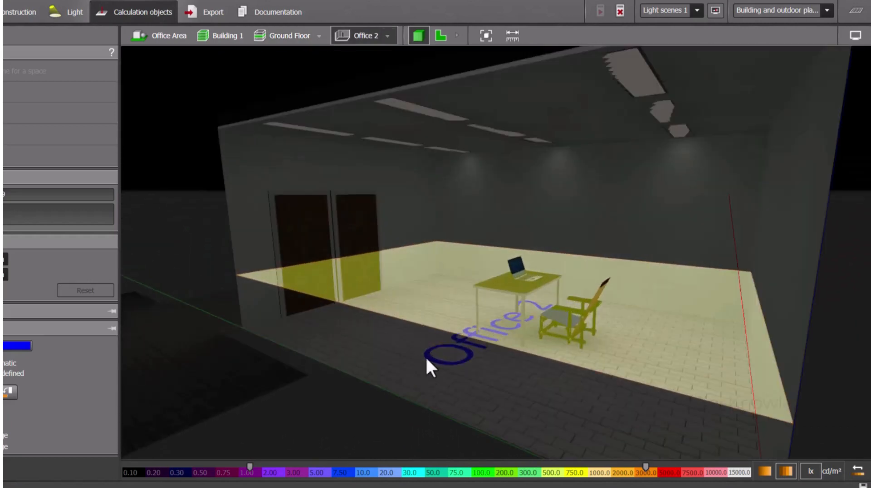
pyautogui.scroll(3, 538, 267)
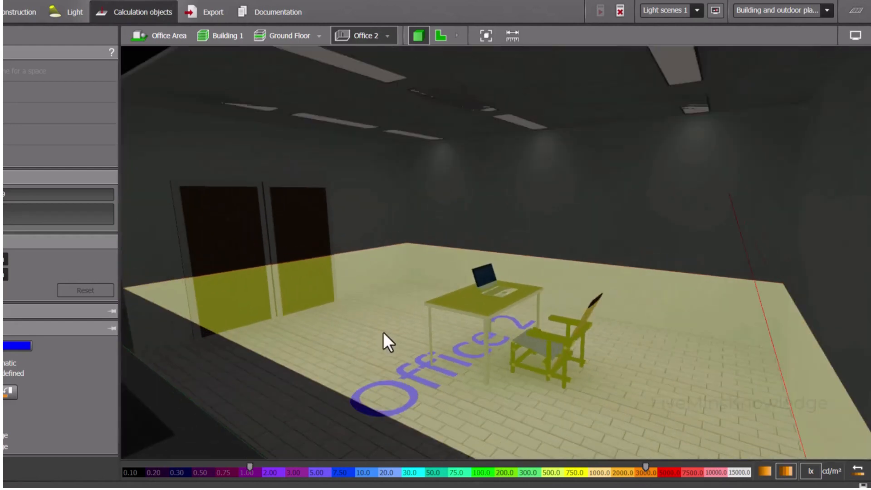
pyautogui.scroll(-2, 317, 398)
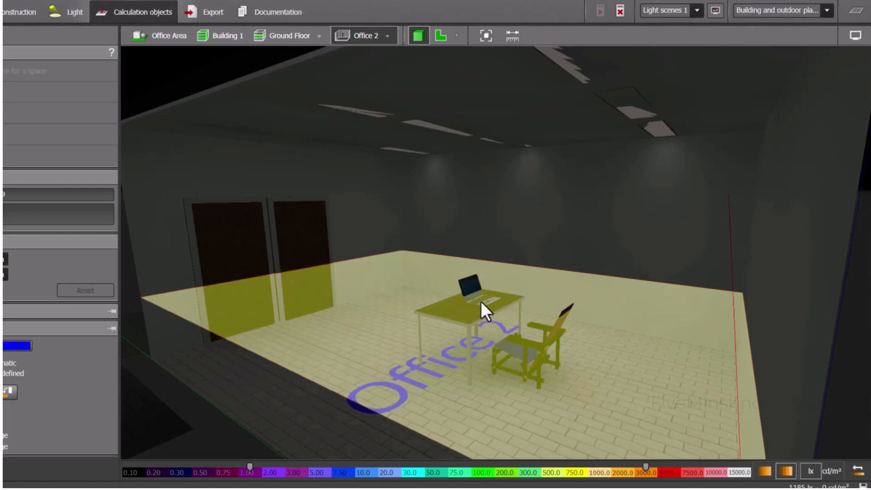
pyautogui.scroll(-4, 481, 301)
pyautogui.moveTo(360, 369); pyautogui.dragTo(384, 348, button='right')
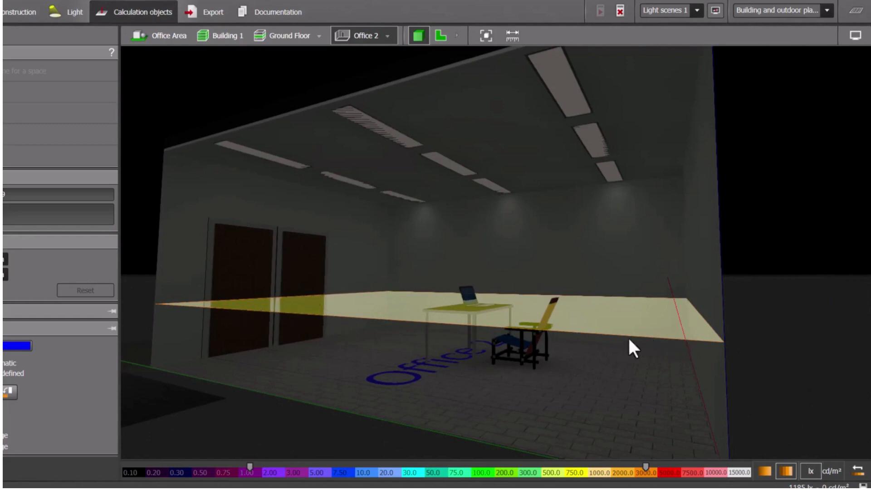
pyautogui.scroll(-3, 482, 301)
pyautogui.moveTo(505, 295); pyautogui.dragTo(452, 317, button='right')
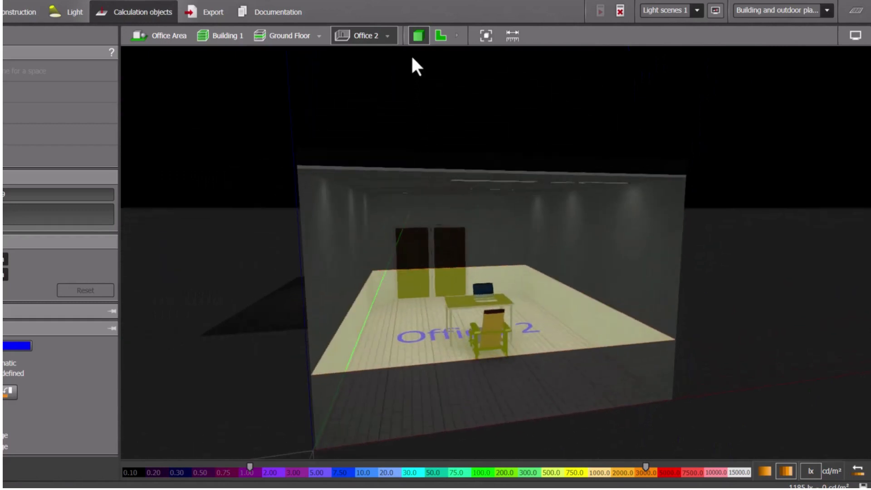
# Return to the ground floor and examine the Conference Room workplane and its result in the results overview
pyautogui.click(294, 36)
pyautogui.click(540, 220)
pyautogui.scroll(4, 603, 225)
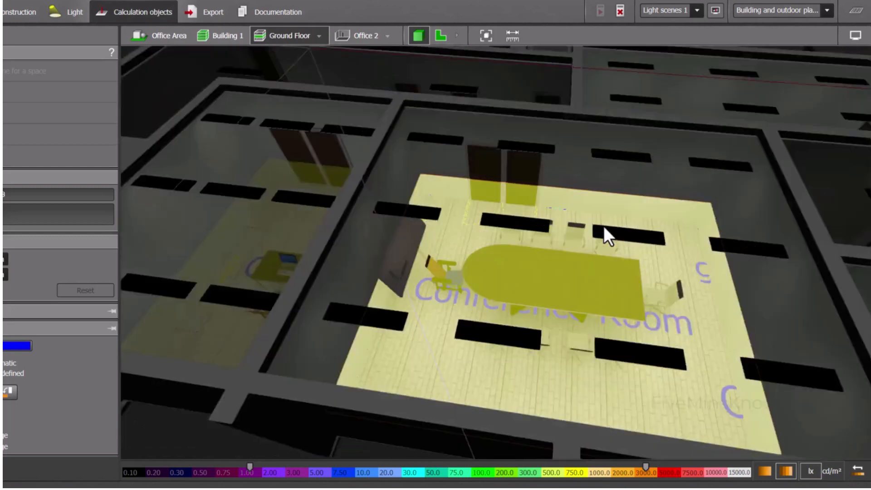
pyautogui.scroll(-4, 604, 225)
pyautogui.click(853, 11)
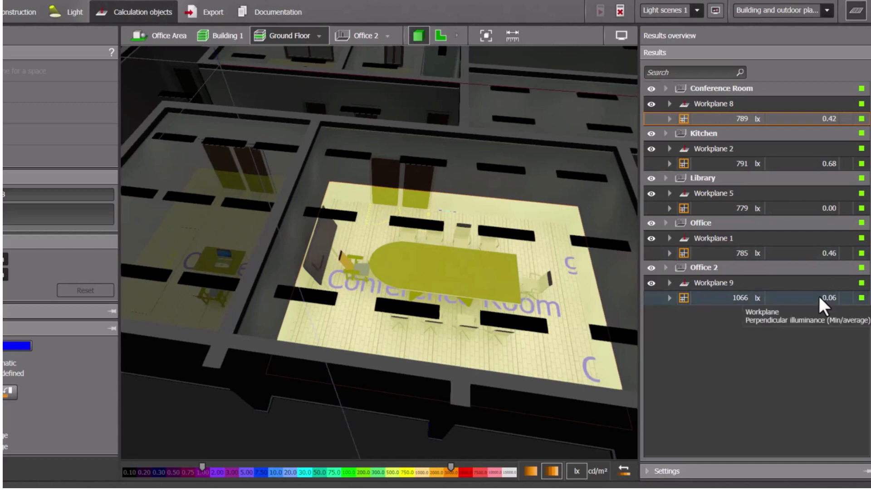
pyautogui.click(855, 11)
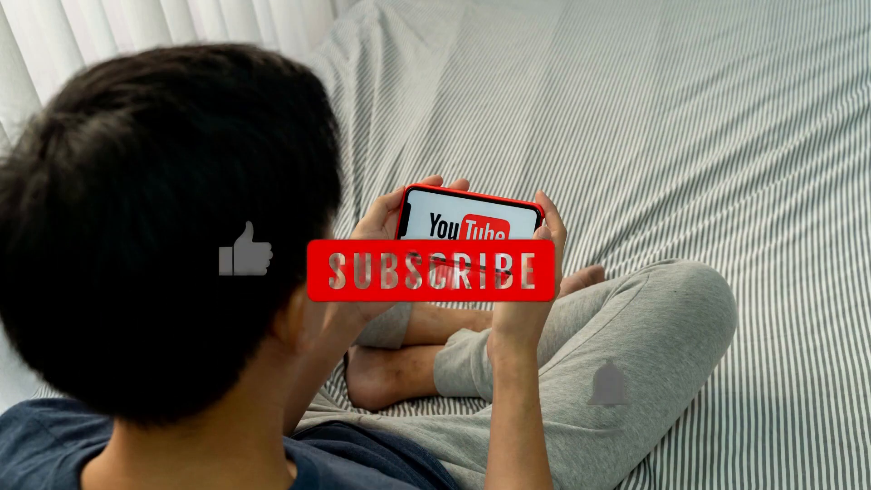